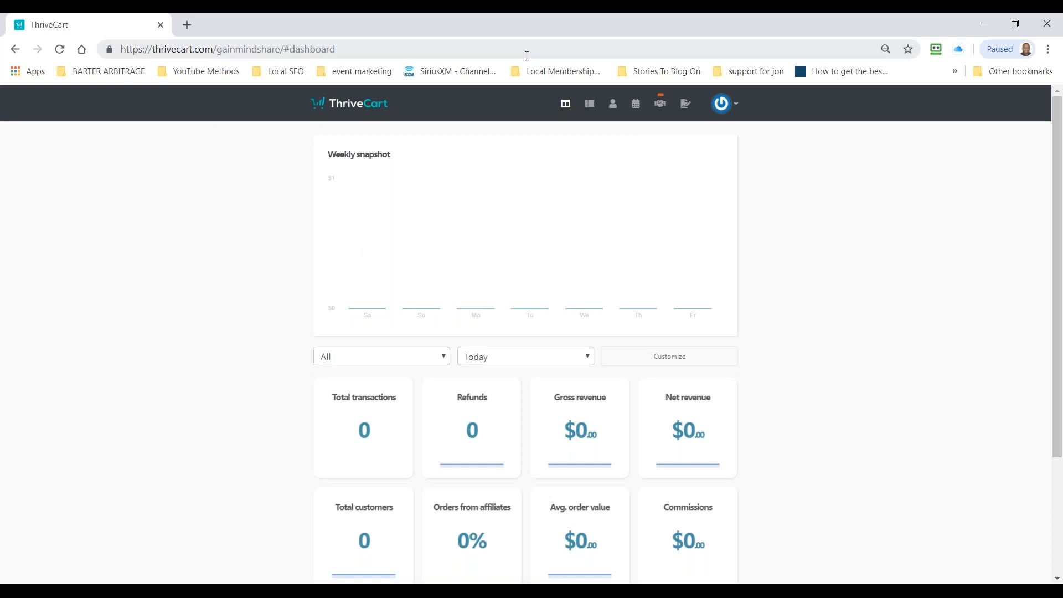
Step: Create a new digital product from the products list
{"action": "left_click", "coordinate": [588, 116]}
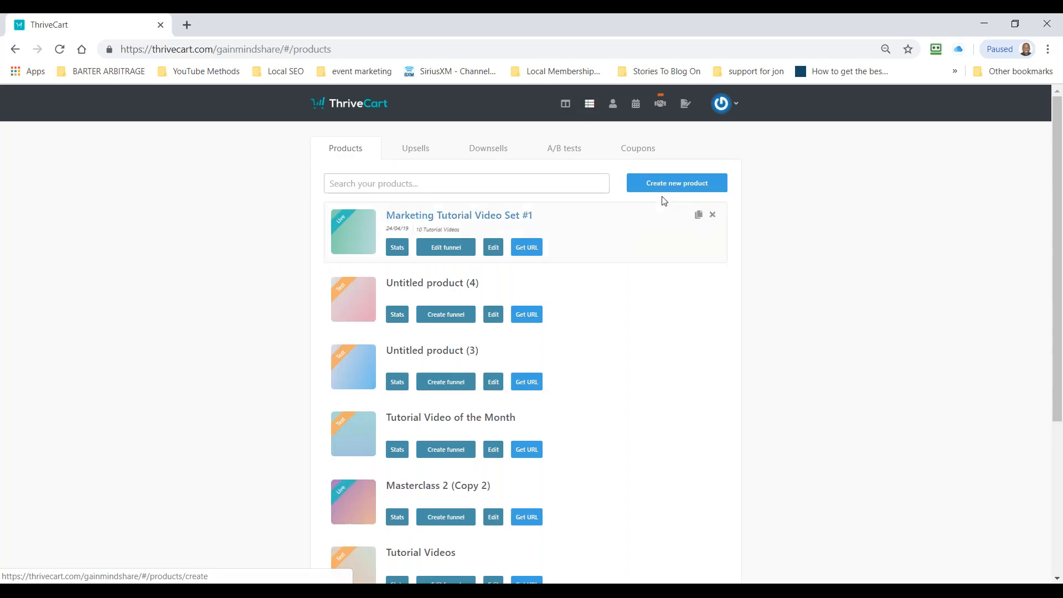
{"action": "left_click", "coordinate": [654, 189]}
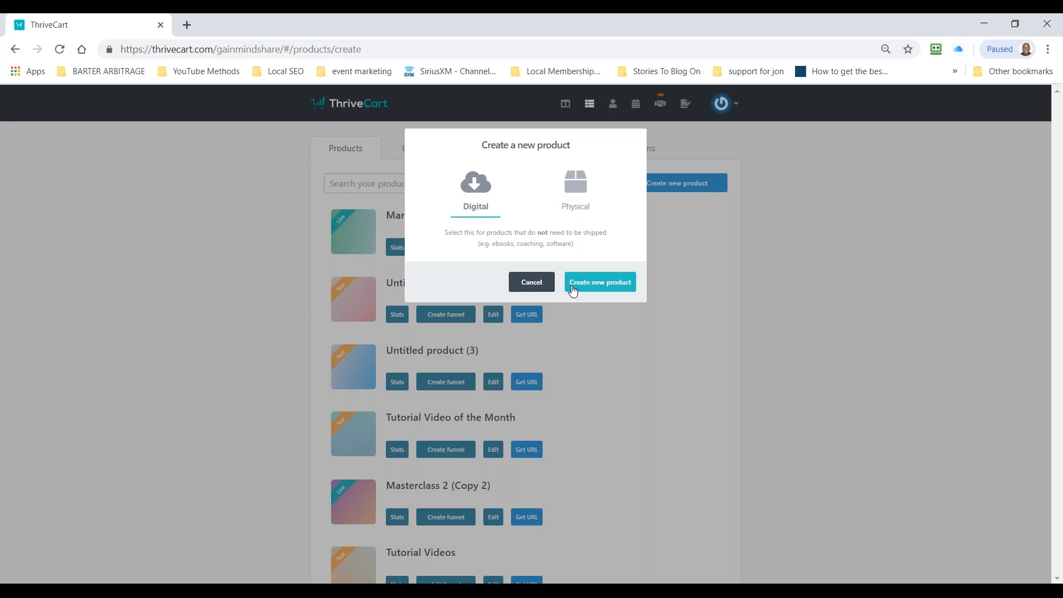
{"action": "left_click", "coordinate": [590, 283]}
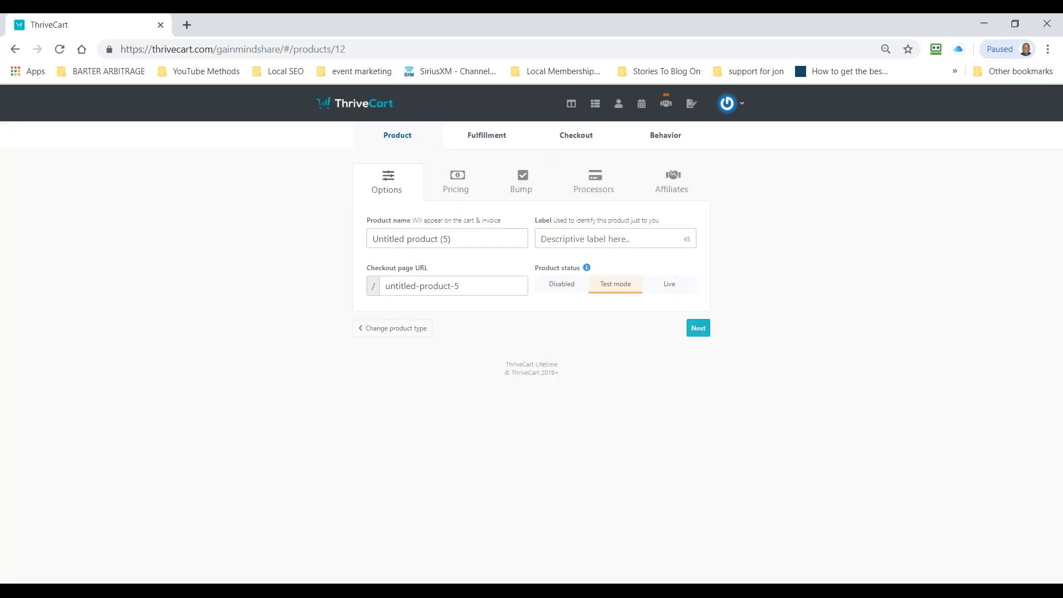
Step: Name the product "Animated Videos With Vyond"
{"action": "left_click", "coordinate": [480, 237]}
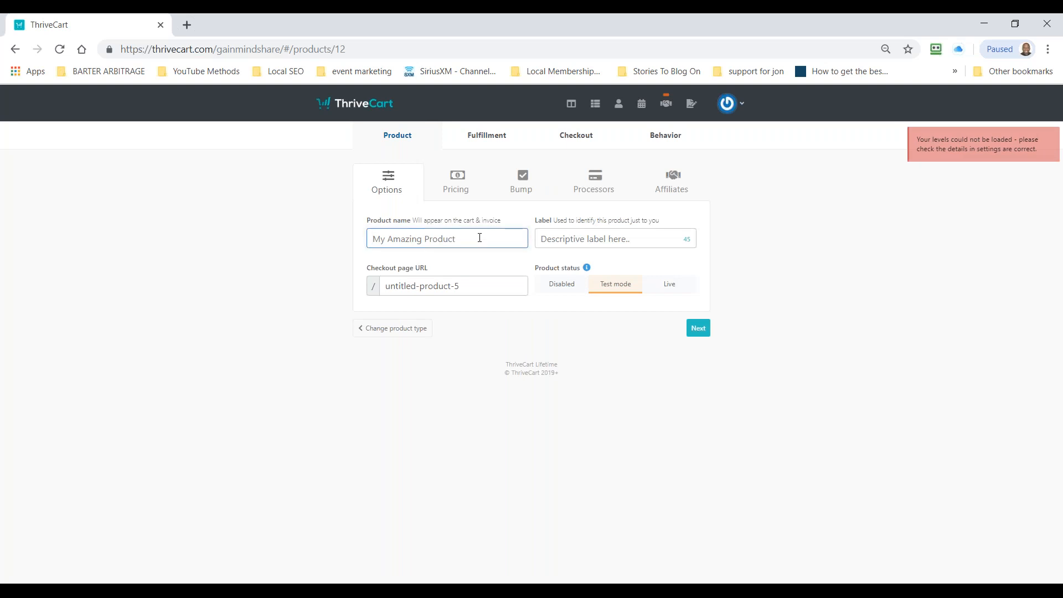
{"action": "type", "text": "Animated with"}
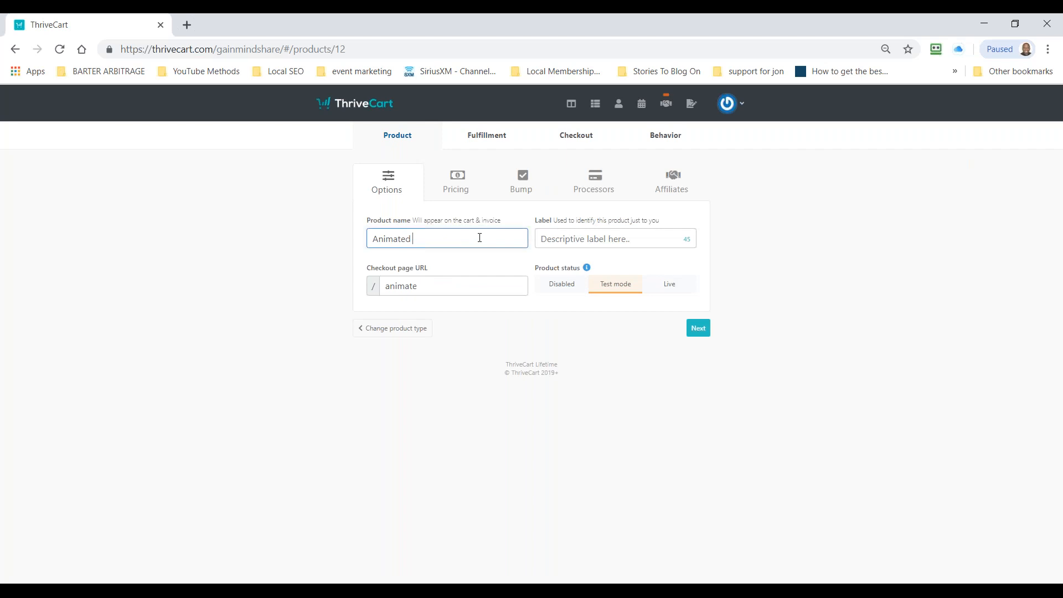
{"action": "key", "text": "BackSpace"}
{"action": "key", "text": "BackSpace"}
{"action": "key", "text": "BackSpace"}
{"action": "key", "text": "BackSpace"}
{"action": "type", "text": "Video s With Vyond"}
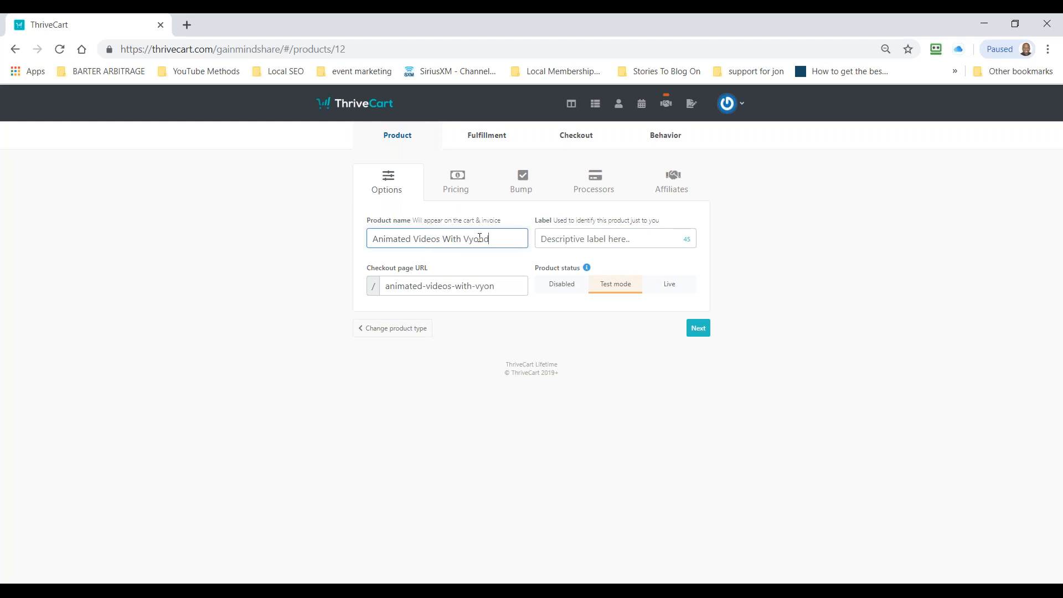
Step: Set the product's descriptive label to "Vyond Videos Online"
{"action": "left_click", "coordinate": [586, 230]}
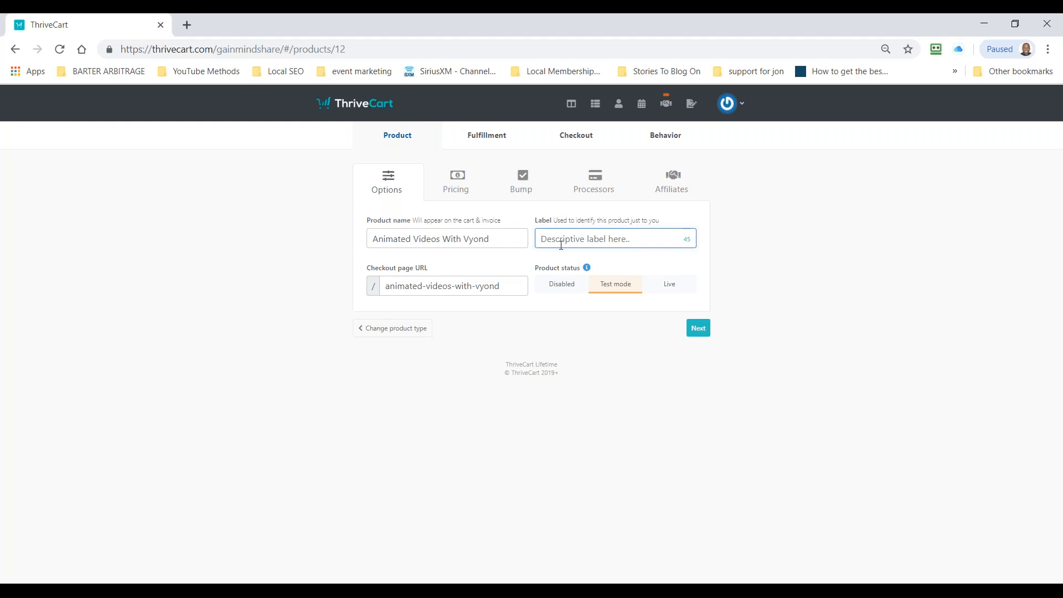
{"action": "type", "text": "Vyond Videos Online"}
Step: Add a one-time-fee pricing option to the product at $17 with no trial period
{"action": "left_click", "coordinate": [699, 328]}
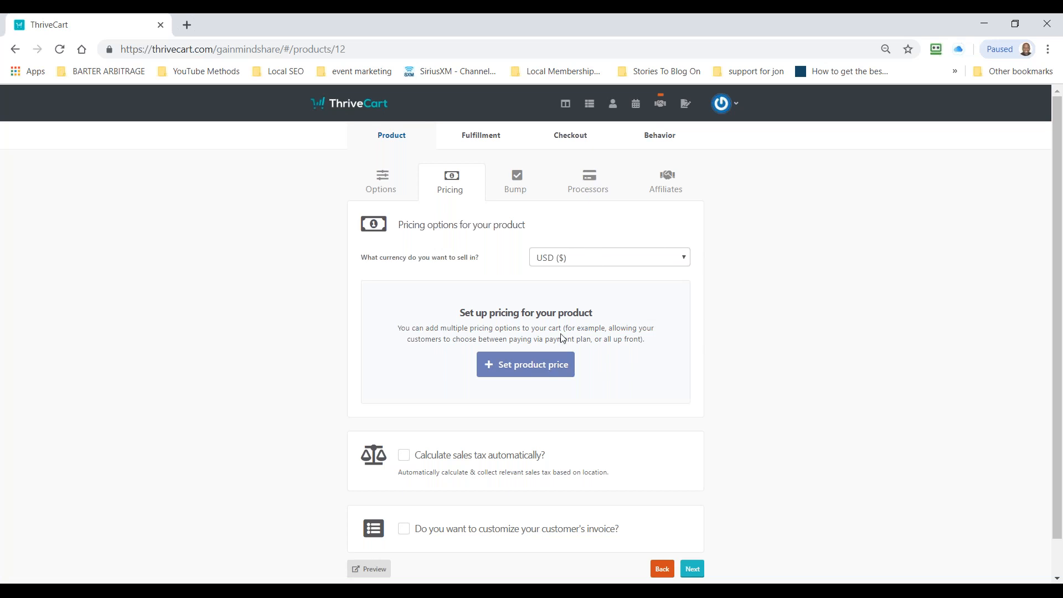
{"action": "left_click", "coordinate": [542, 372]}
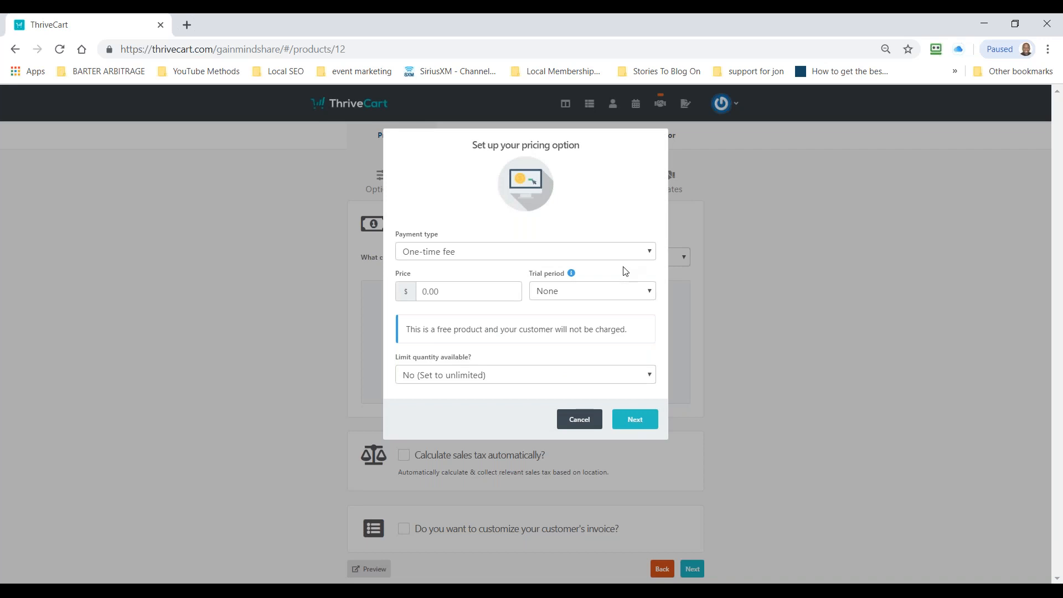
{"action": "left_click", "coordinate": [456, 289]}
{"action": "type", "text": "17"}
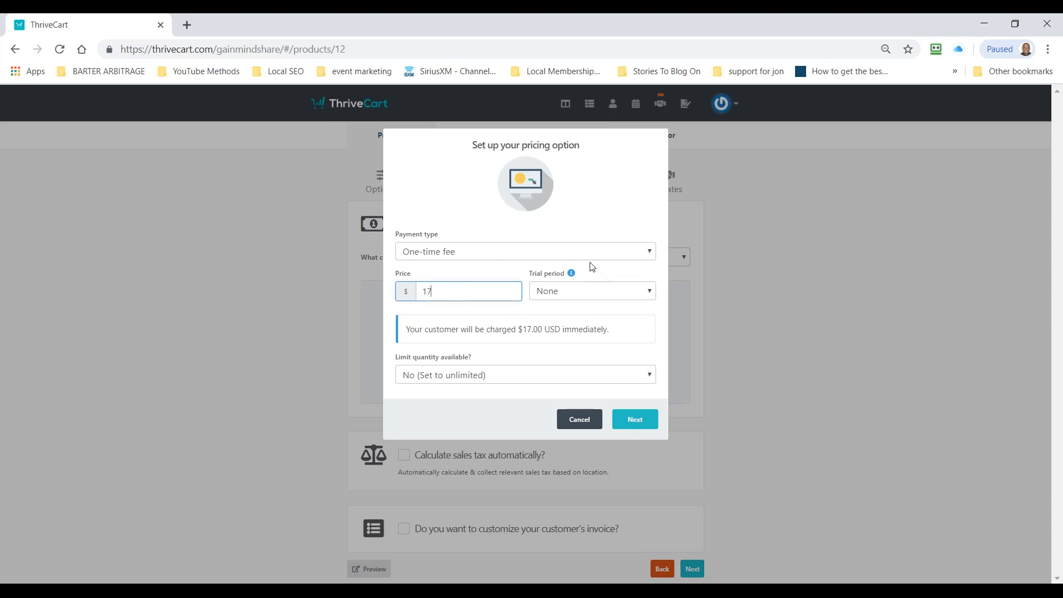
{"action": "left_click", "coordinate": [608, 293]}
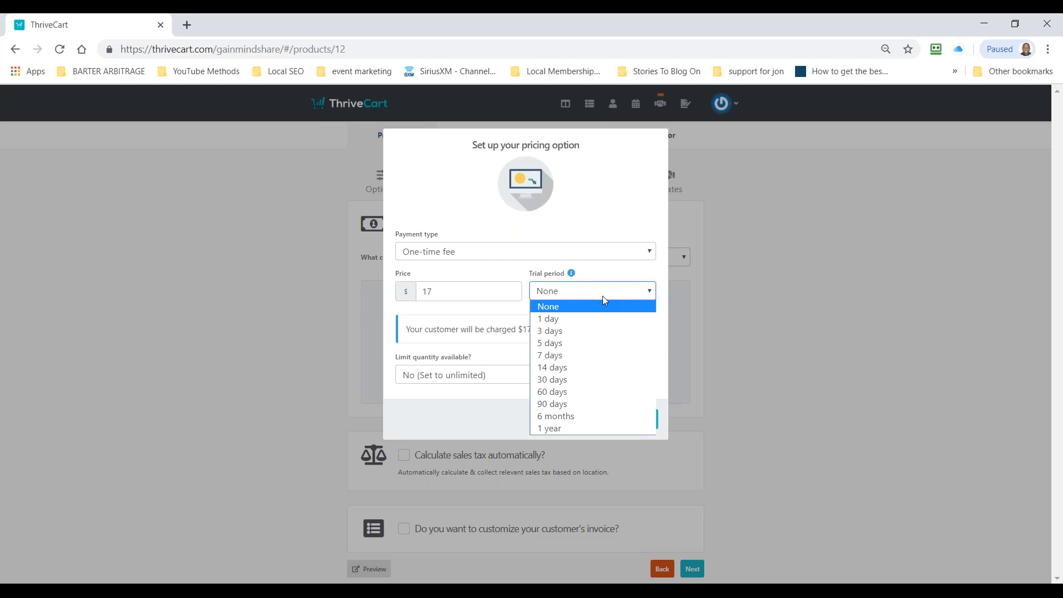
{"action": "left_click", "coordinate": [603, 190]}
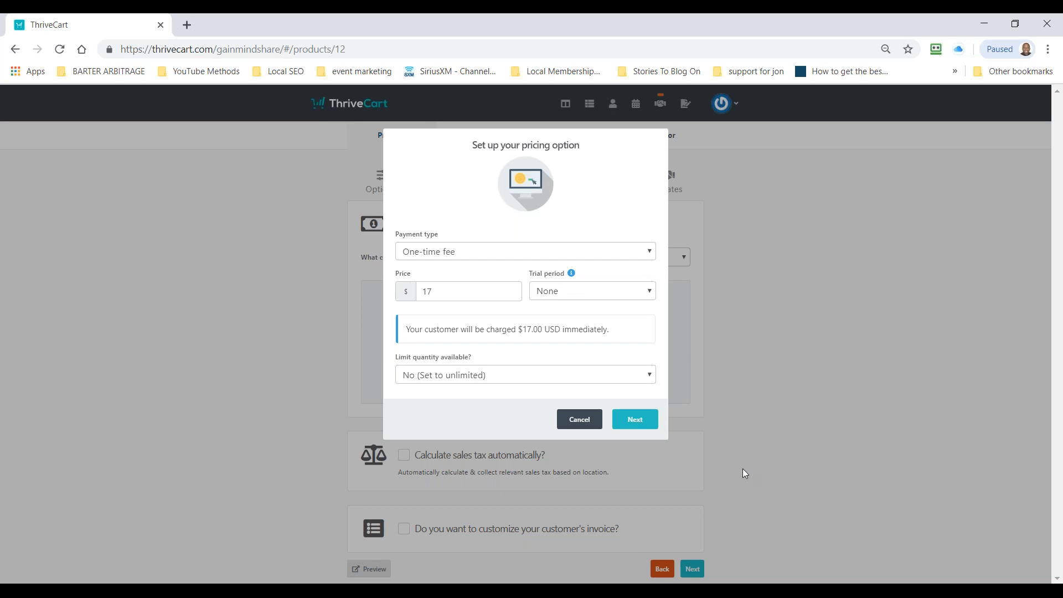
Step: Limit the pricing option's available quantity to 100 and continue to its naming settings
{"action": "left_click", "coordinate": [607, 382]}
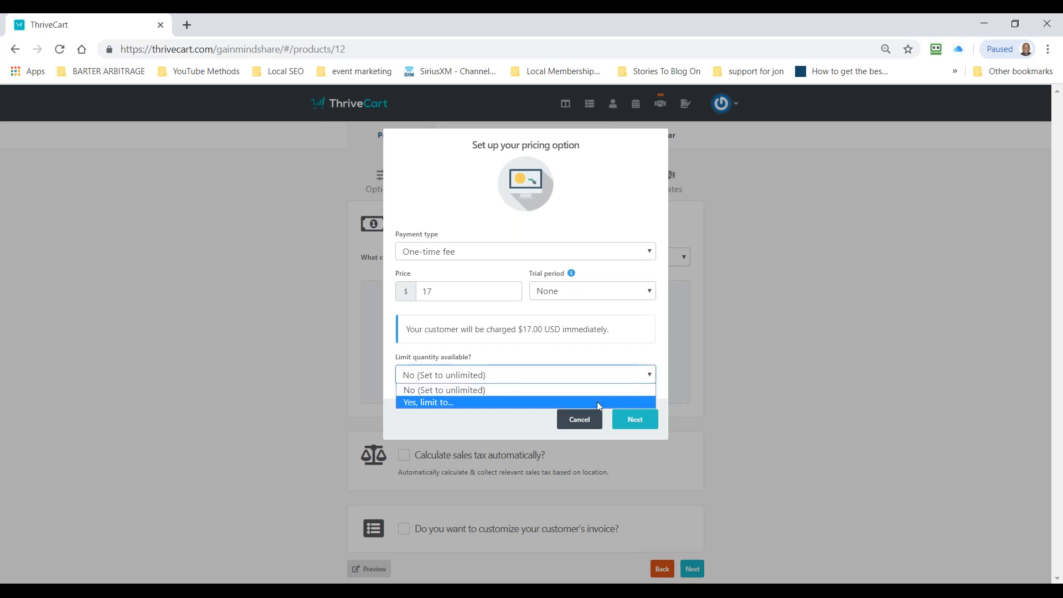
{"action": "left_click", "coordinate": [598, 402]}
{"action": "left_click", "coordinate": [576, 379]}
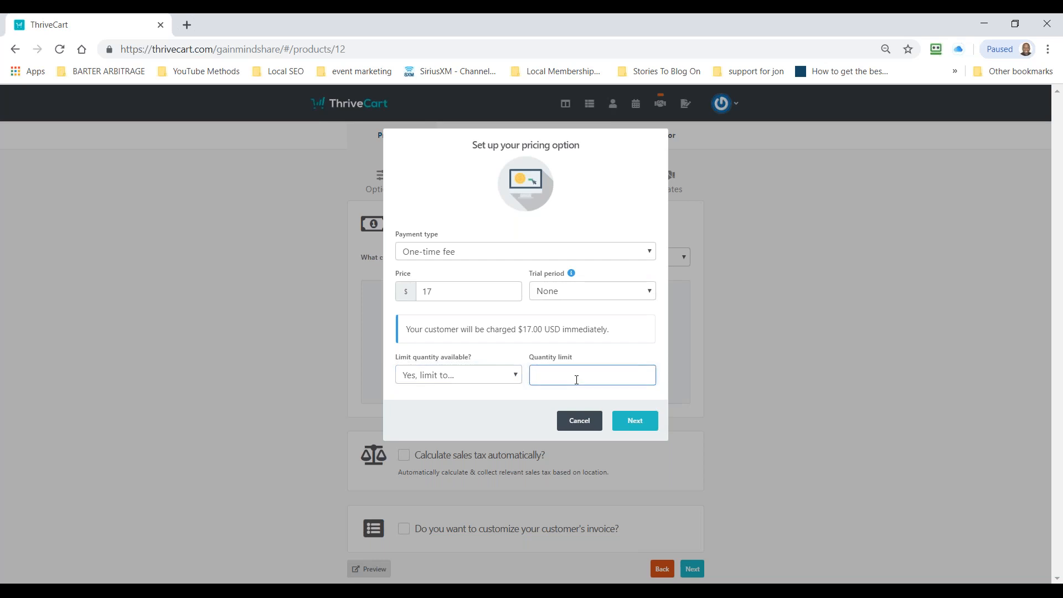
{"action": "type", "text": "100"}
{"action": "left_click", "coordinate": [637, 422]}
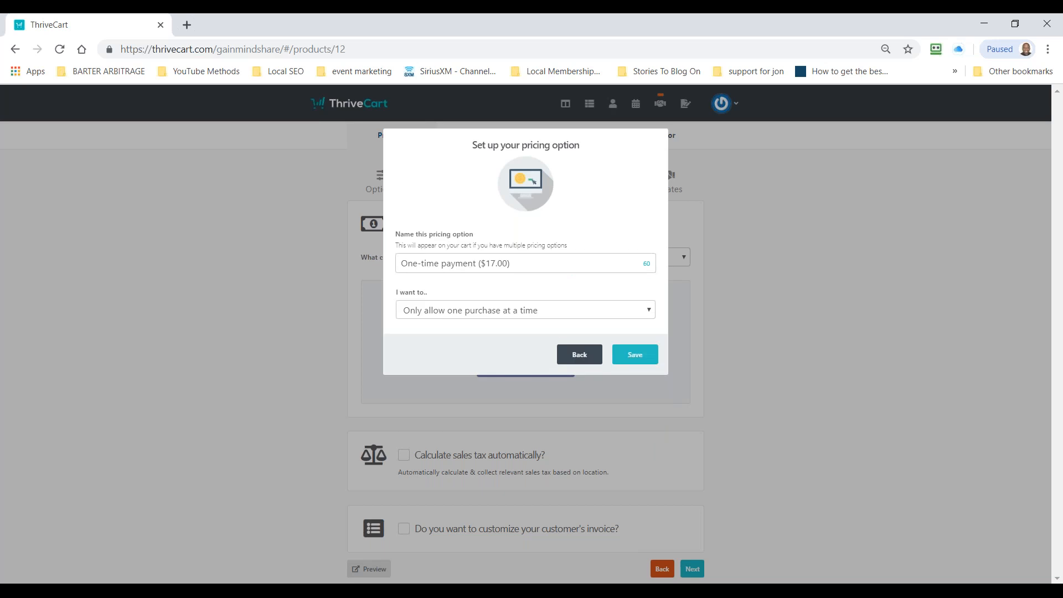
Step: Save the pricing option with only one purchase allowed at a time
{"action": "left_click", "coordinate": [556, 316]}
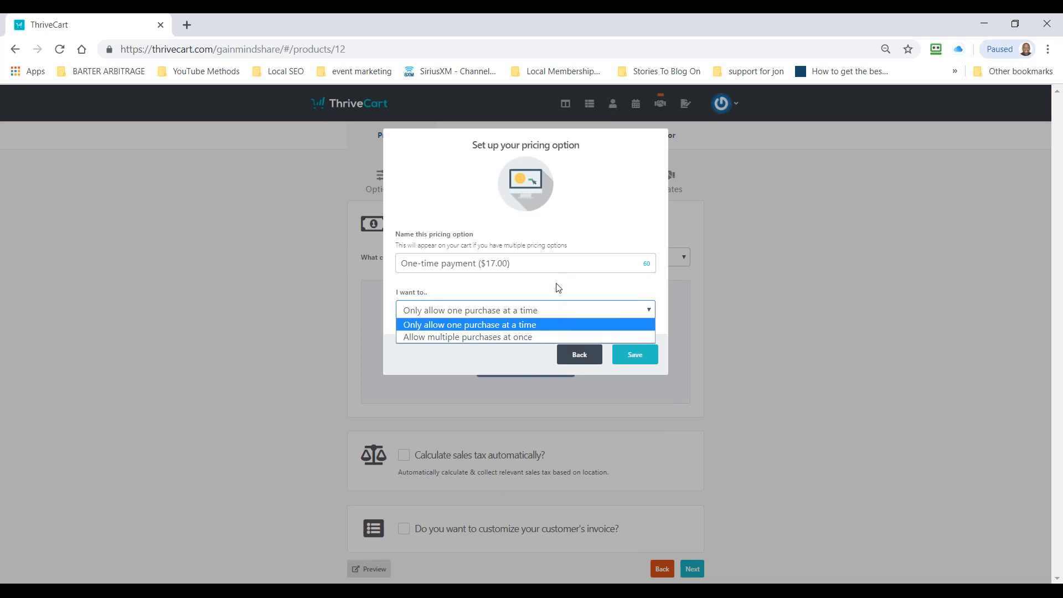
{"action": "left_click", "coordinate": [558, 288]}
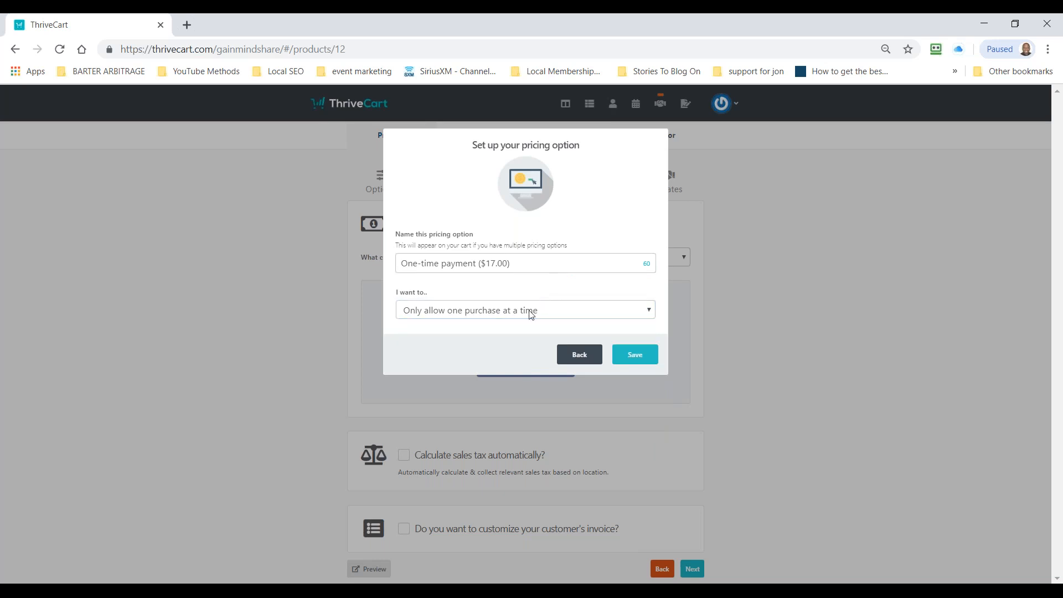
{"action": "left_click", "coordinate": [640, 361]}
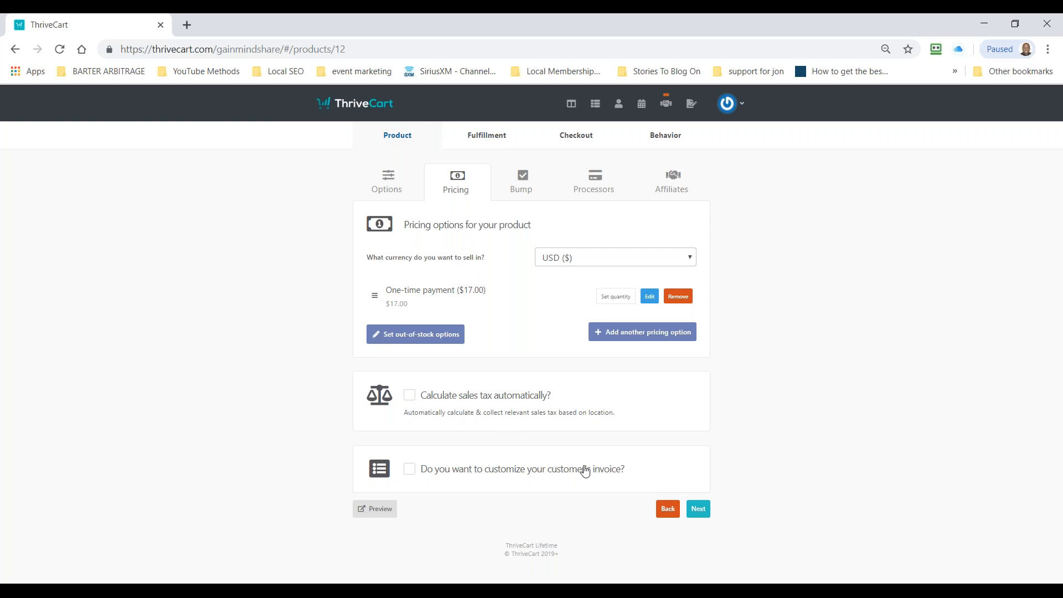
{"action": "left_click", "coordinate": [410, 470]}
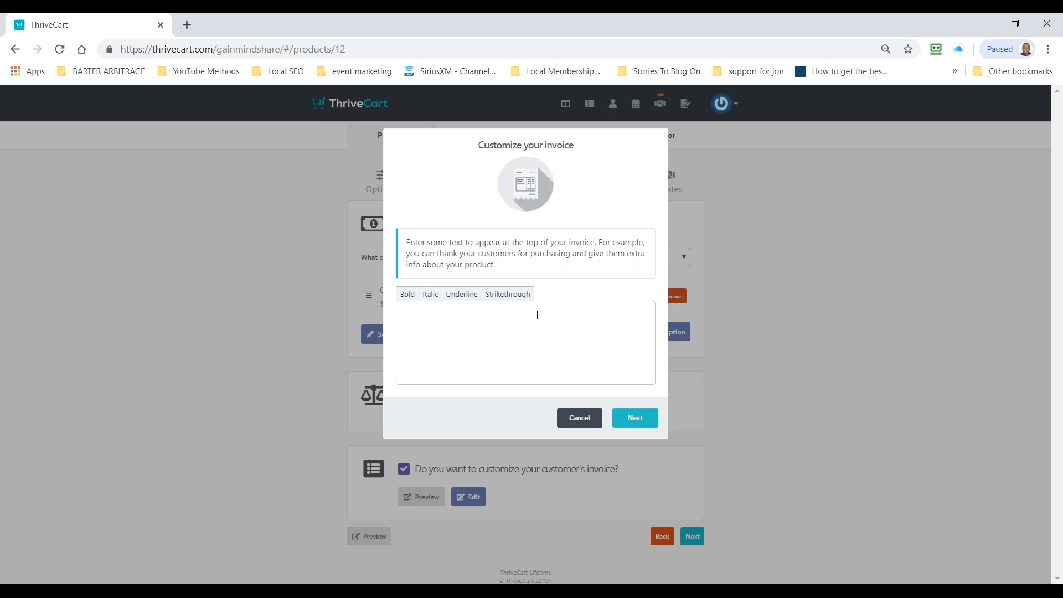
{"action": "left_click", "coordinate": [579, 422]}
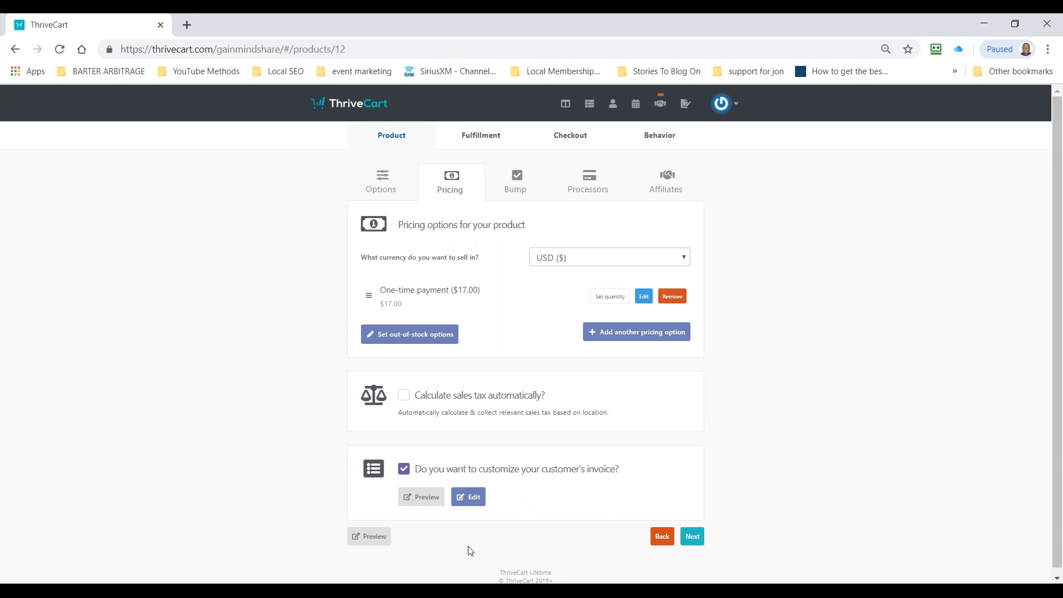
{"action": "left_click", "coordinate": [403, 470]}
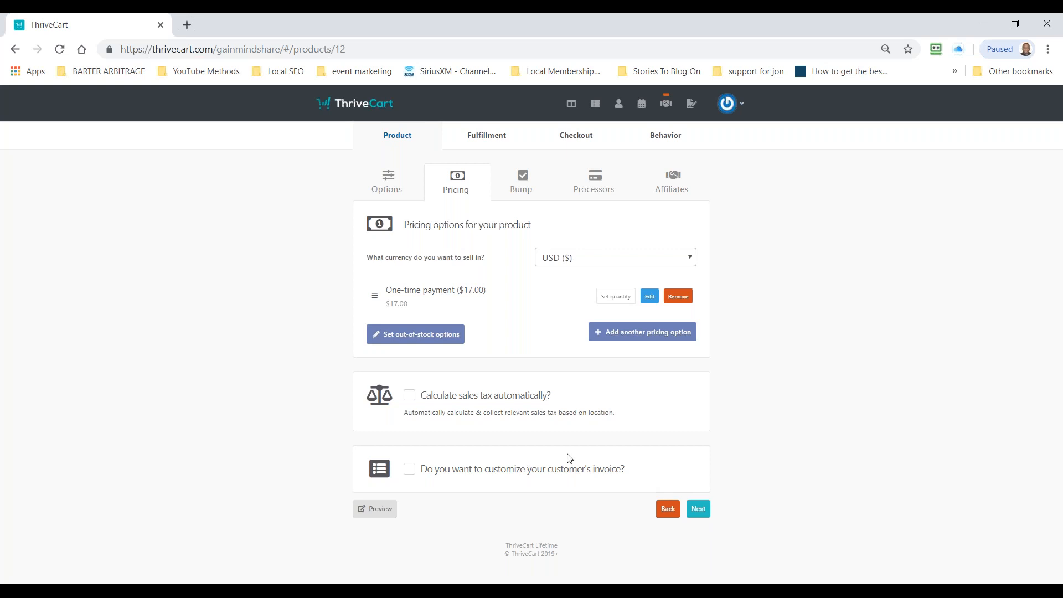
Step: Enable a bump offer on the product and choose Digital as its type
{"action": "left_click", "coordinate": [698, 509]}
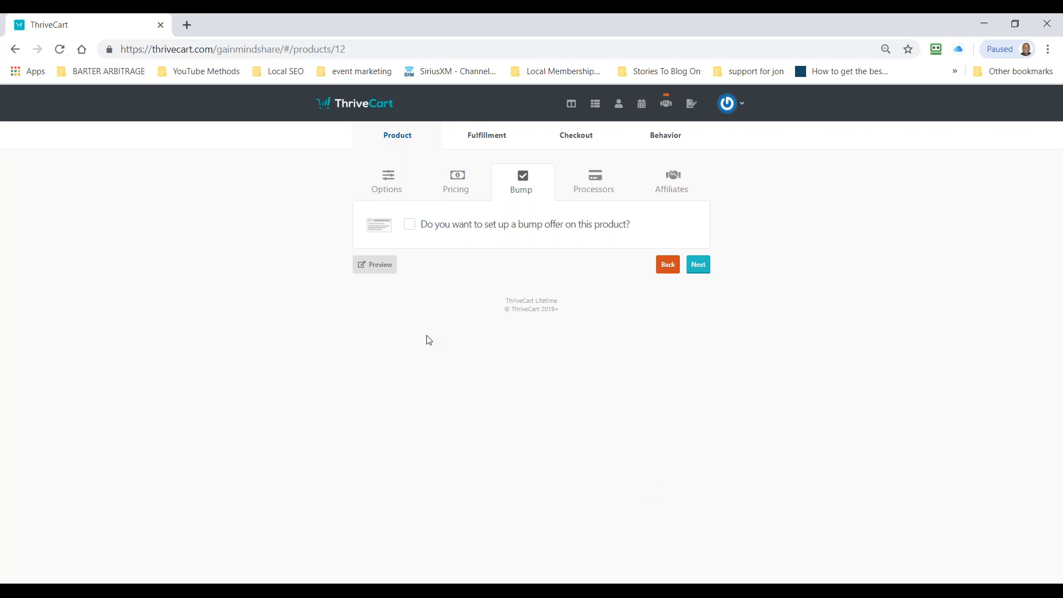
{"action": "left_click", "coordinate": [410, 224]}
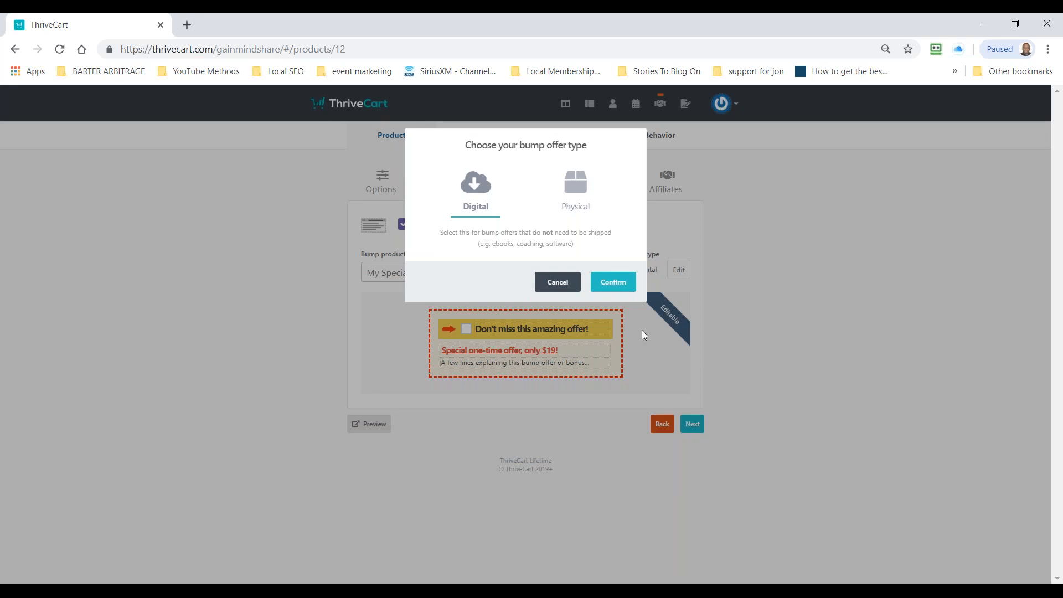
{"action": "left_click", "coordinate": [607, 283]}
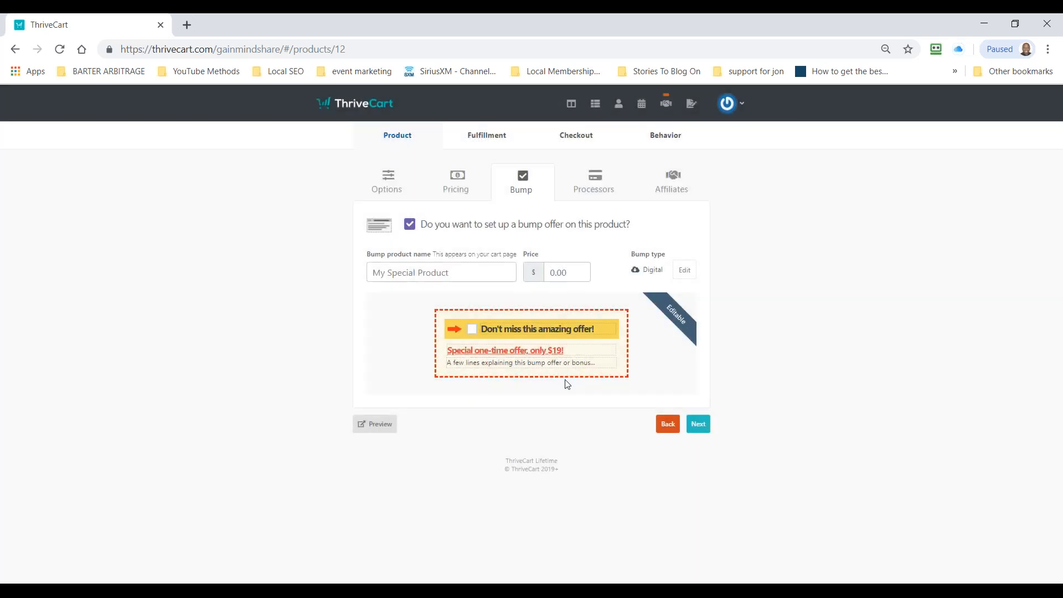
Step: Change the bump offer's headline to "Special One Time Offer of $75"
{"action": "left_click", "coordinate": [569, 350]}
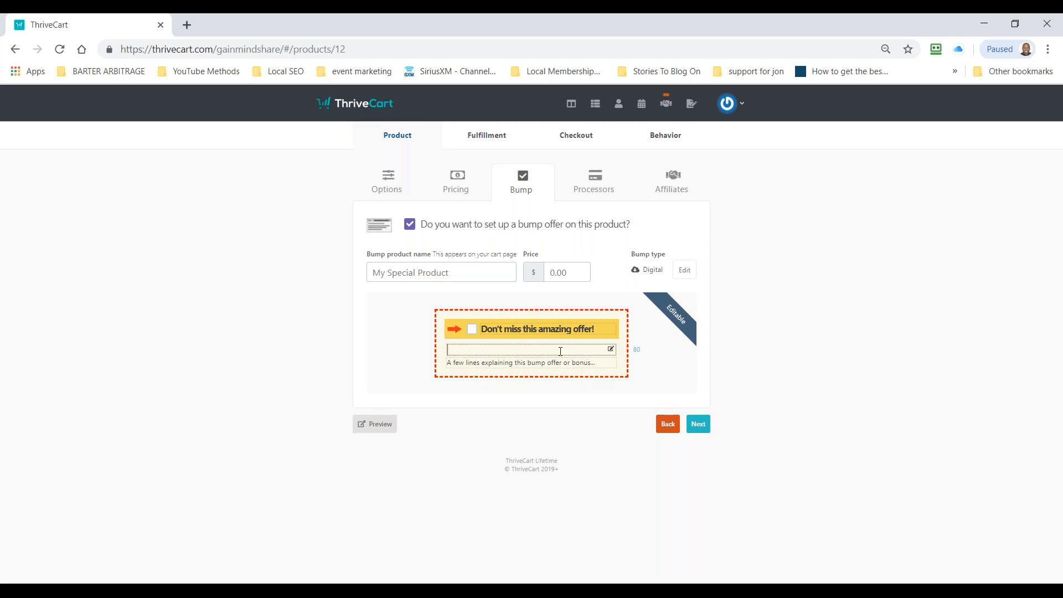
{"action": "type", "text": "ecial One Time Offer of $75"}
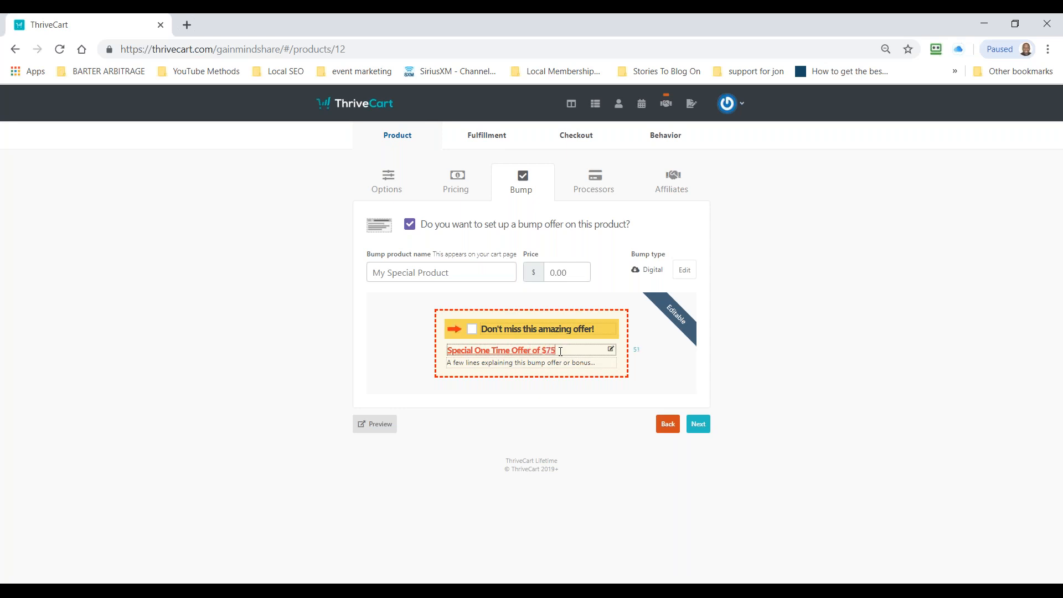
Step: Write "I will train you personally." as the bump offer's description
{"action": "left_click", "coordinate": [563, 363]}
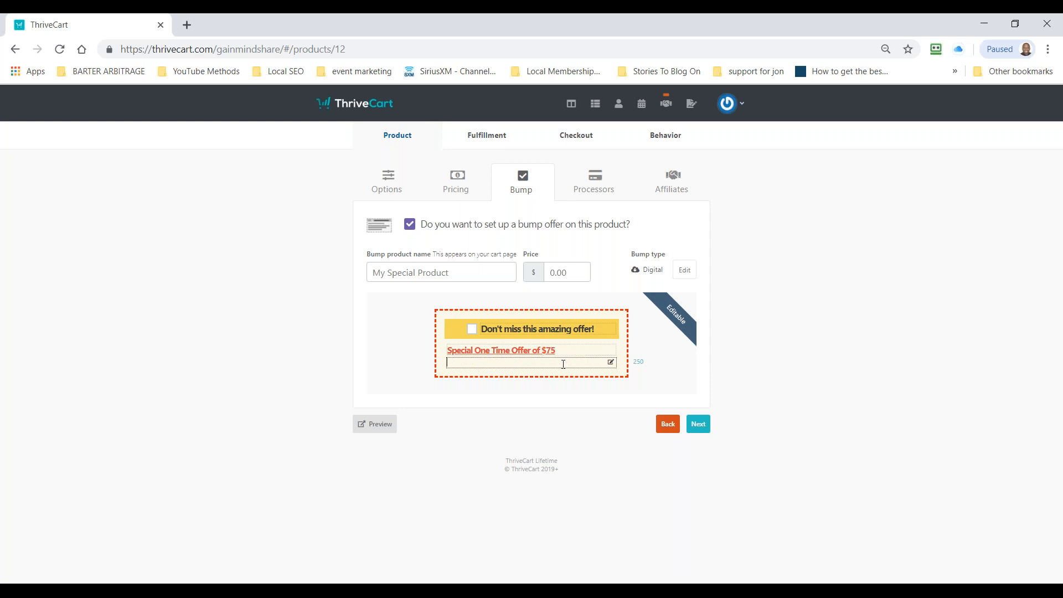
{"action": "type", "text": "I w"}
{"action": "key", "text": "BackSpace"}
{"action": "key", "text": "BackSpace"}
{"action": "key", "text": "BackSpace"}
{"action": "key", "text": "BackSpace"}
{"action": "key", "text": "BackSpace"}
{"action": "key", "text": "BackSpace"}
{"action": "type", "text": "I will train your personaly"}
{"action": "key", "text": "BackSpace"}
{"action": "type", "text": "lyu"}
Step: Set the bump offer's price to $75 and try to continue to the payment processors
{"action": "left_click", "coordinate": [571, 273]}
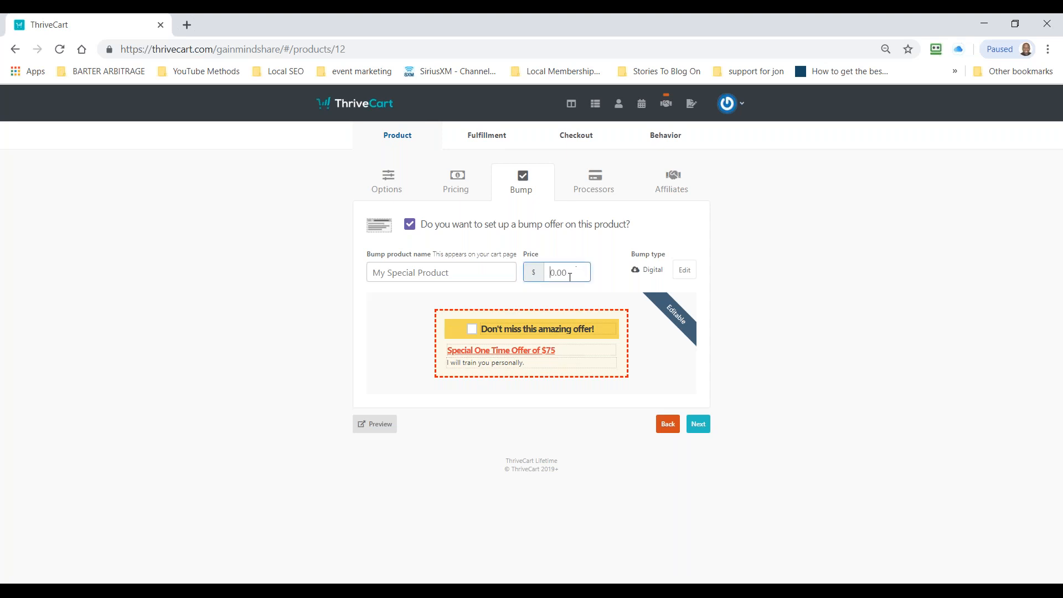
{"action": "type", "text": "75"}
{"action": "left_click", "coordinate": [846, 237]}
{"action": "left_click", "coordinate": [704, 429]}
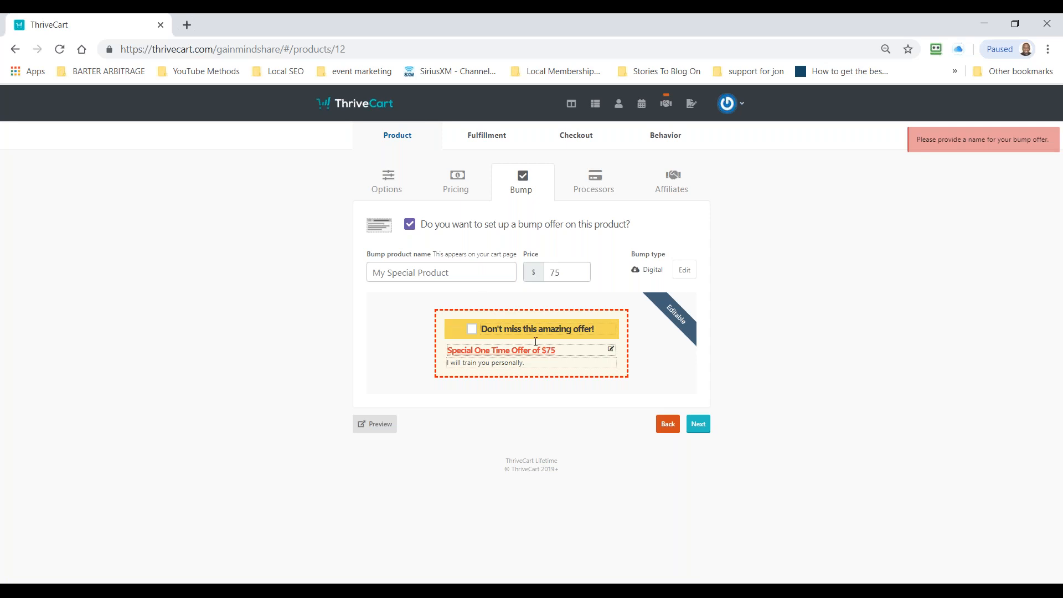
Step: Name the bump product "Special Consultation"
{"action": "left_click", "coordinate": [444, 275]}
{"action": "type", "text": "Spcial"}
{"action": "key", "text": "BackSpace"}
{"action": "key", "text": "BackSpace"}
{"action": "key", "text": "BackSpace"}
{"action": "key", "text": "BackSpace"}
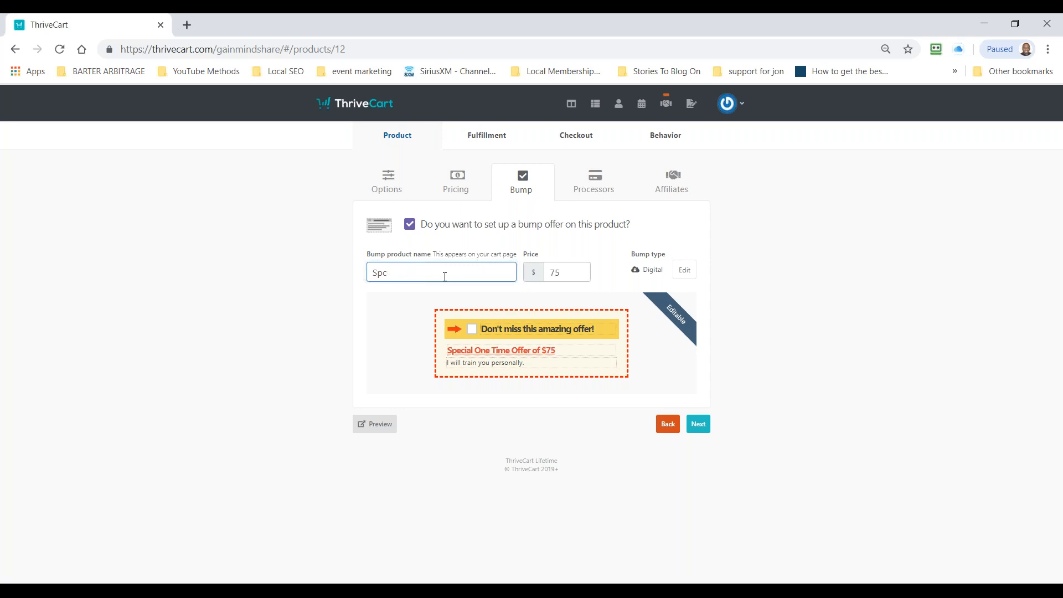
{"action": "type", "text": "ecial Consultantion"}
{"action": "left_click", "coordinate": [861, 286]}
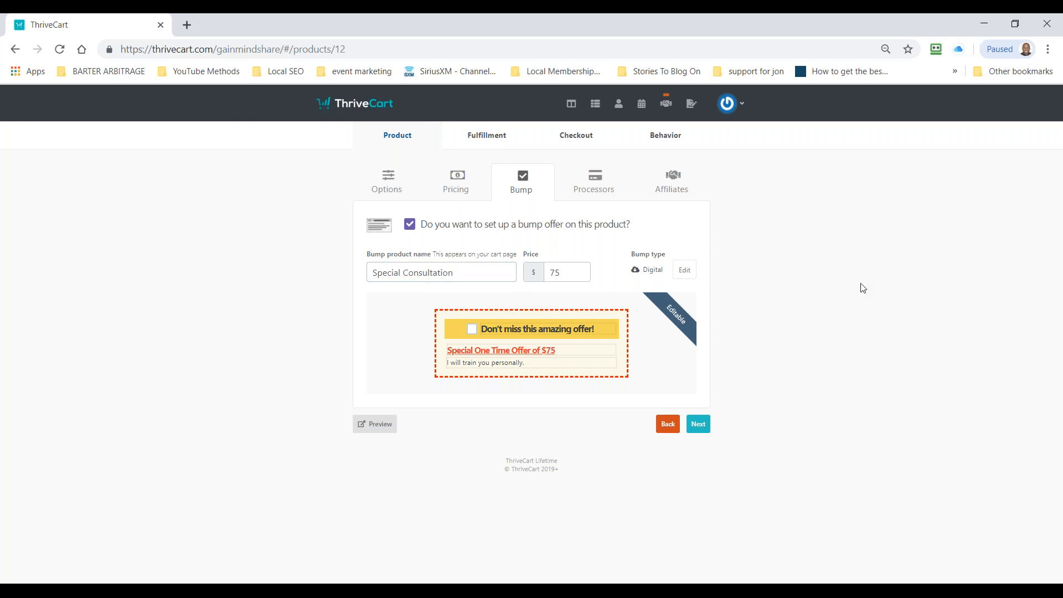
Step: Set Authorize.net as the product's only payment processor, save the choice, and continue to the affiliate settings
{"action": "left_click", "coordinate": [698, 426]}
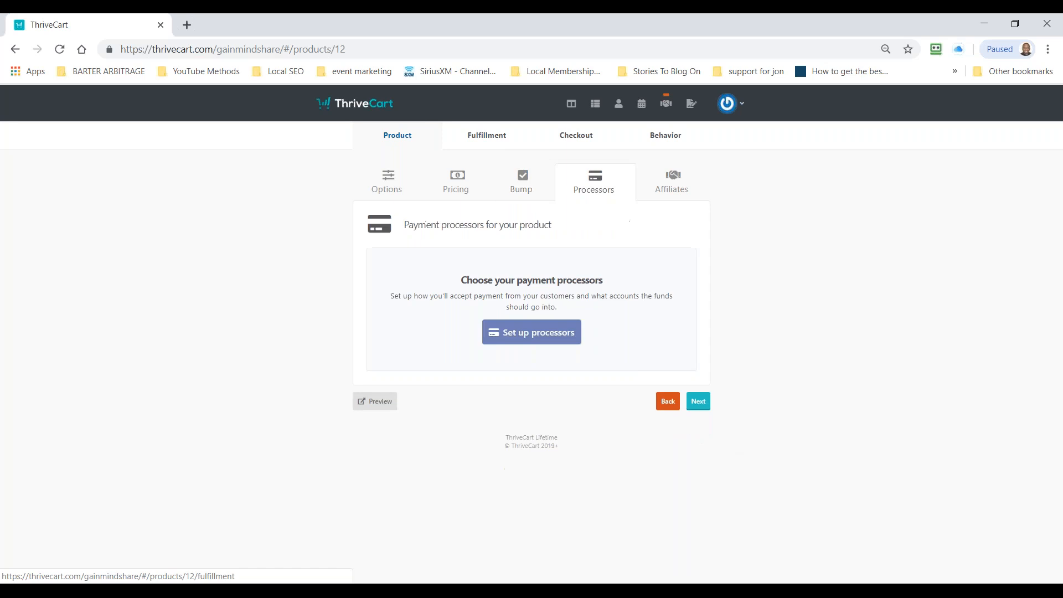
{"action": "left_click", "coordinate": [541, 334]}
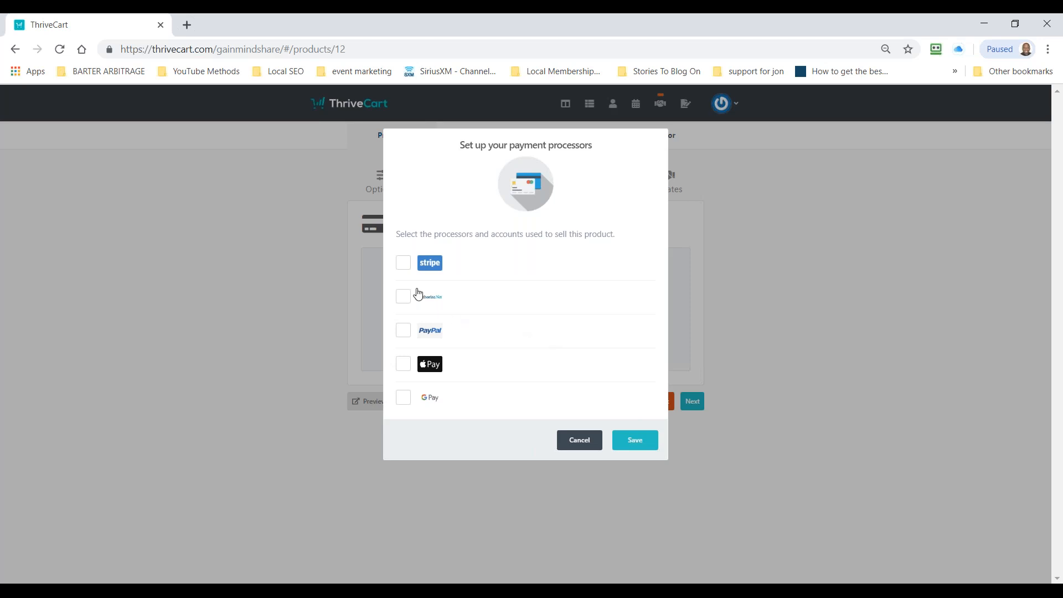
{"action": "left_click", "coordinate": [409, 268]}
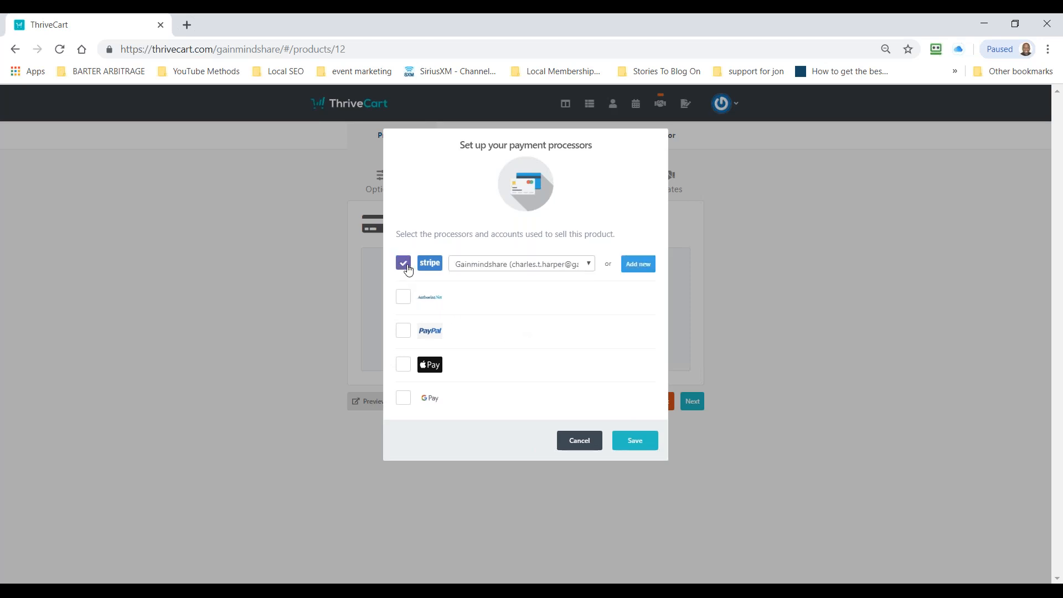
{"action": "left_click", "coordinate": [404, 298]}
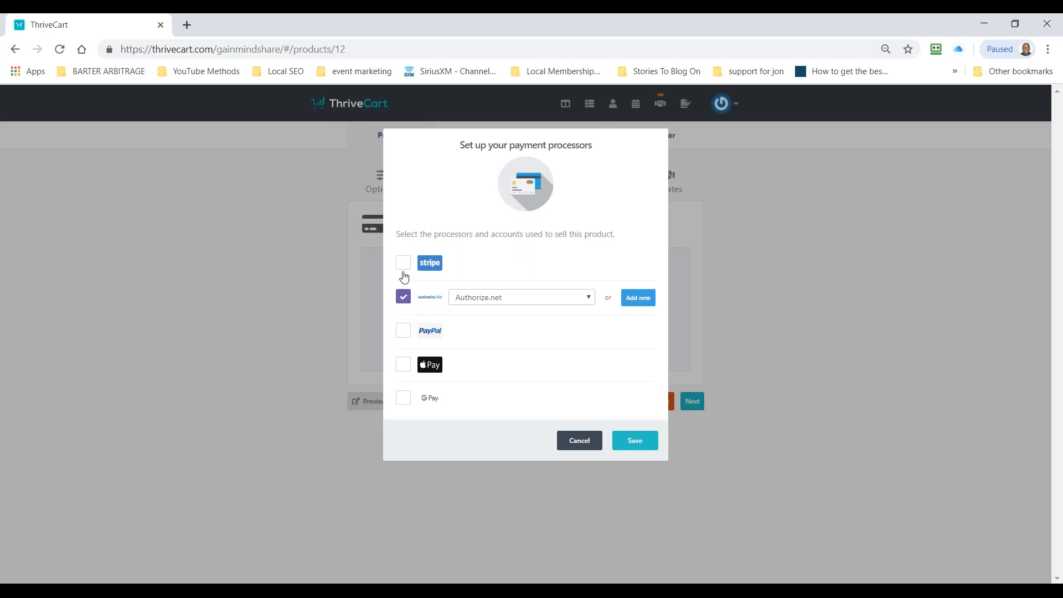
{"action": "left_click", "coordinate": [403, 274]}
{"action": "left_click", "coordinate": [403, 273]}
{"action": "left_click", "coordinate": [403, 297]}
{"action": "left_click", "coordinate": [405, 366]}
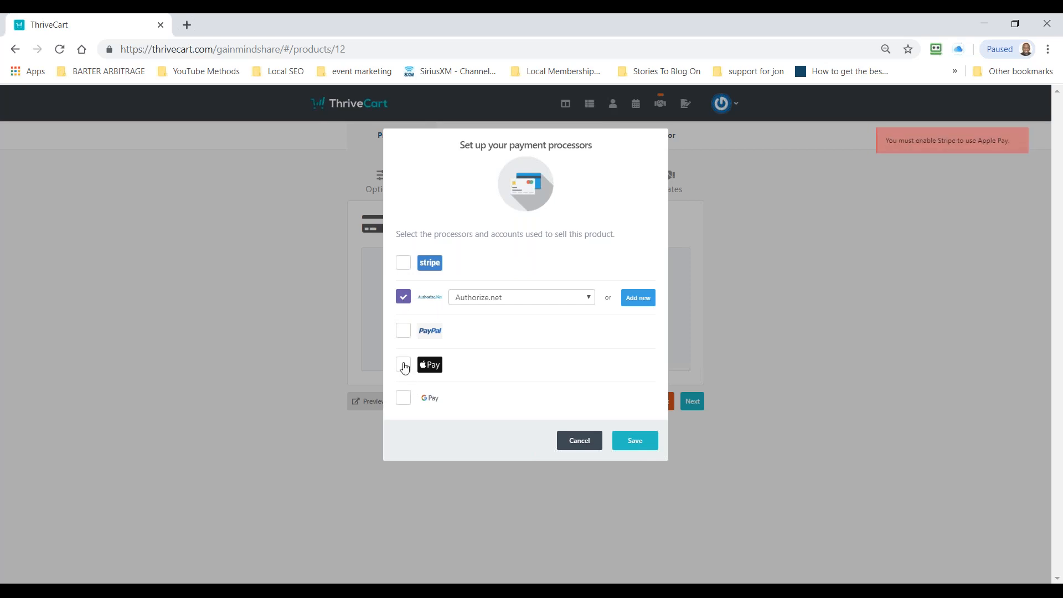
{"action": "left_click", "coordinate": [405, 299]}
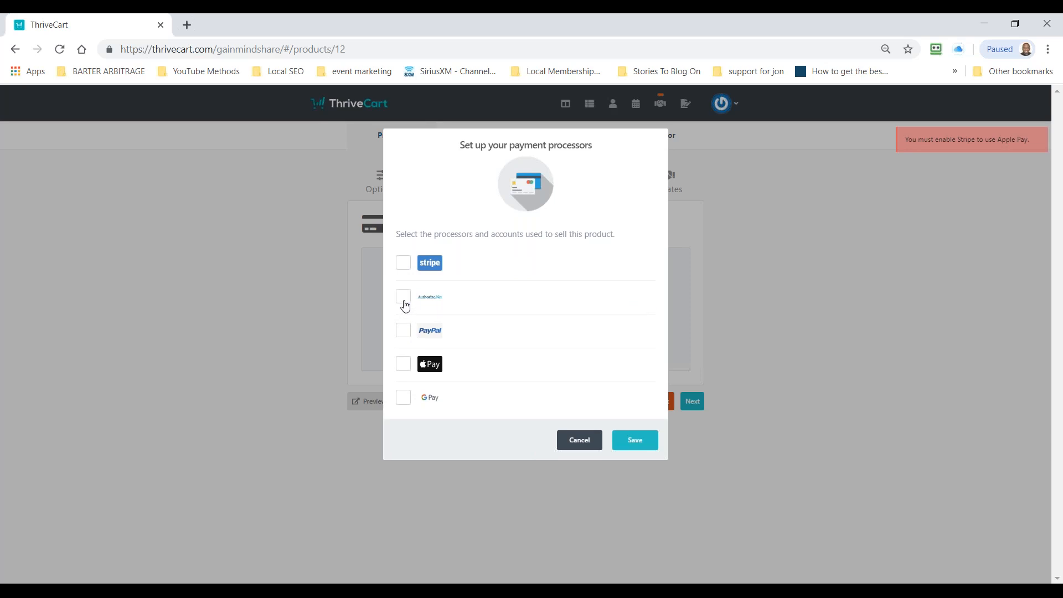
{"action": "left_click", "coordinate": [403, 302]}
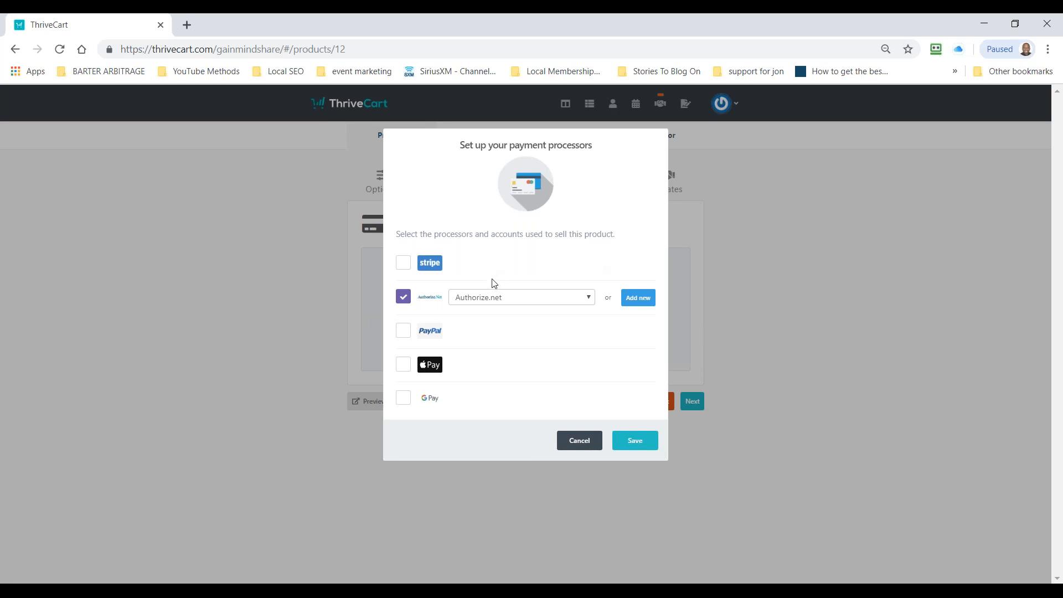
{"action": "left_click", "coordinate": [635, 441]}
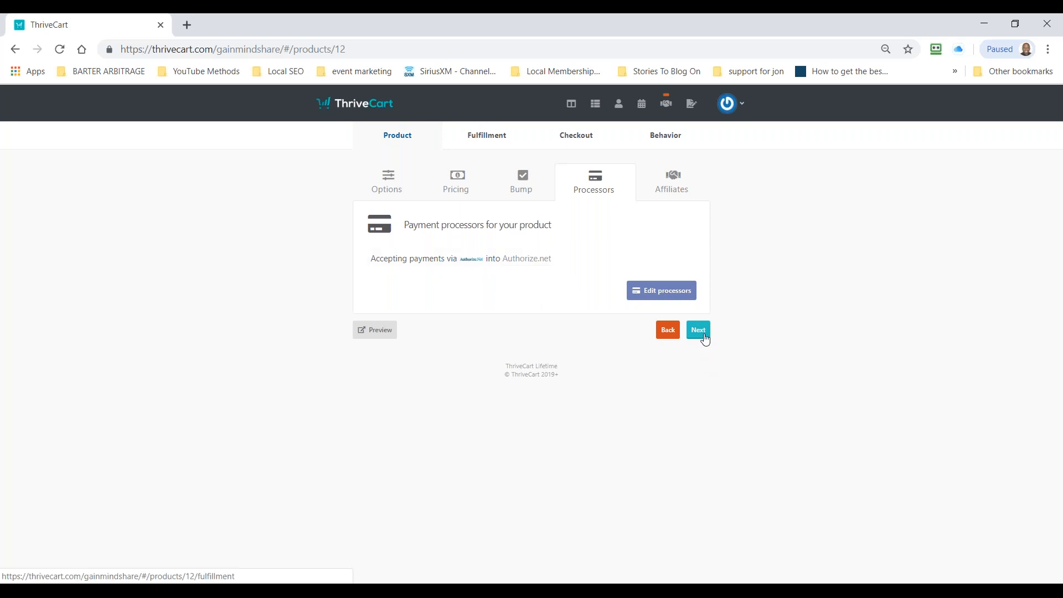
{"action": "left_click", "coordinate": [699, 331]}
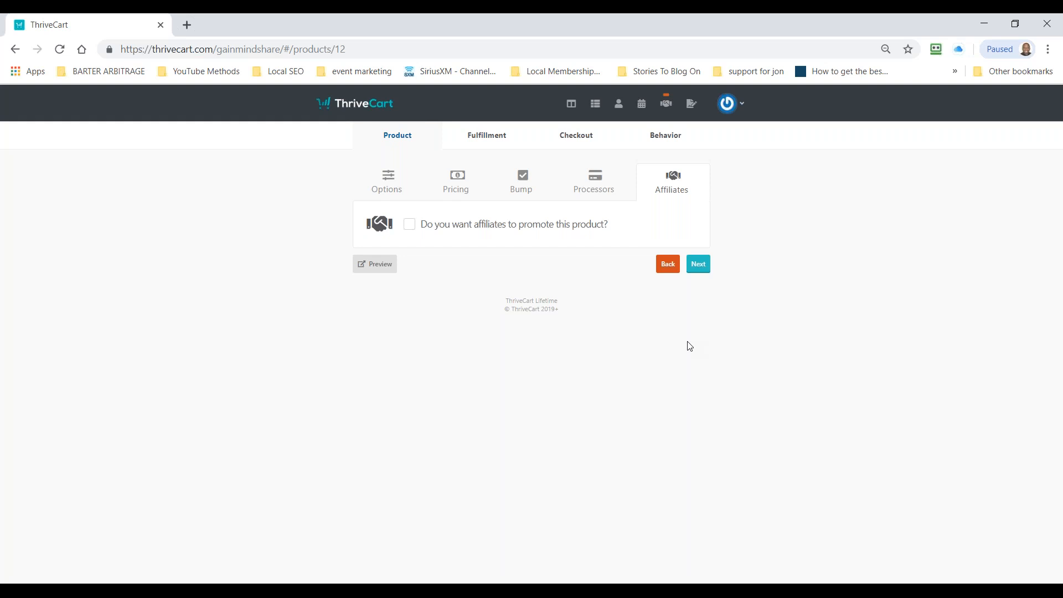
Step: Open the WarriorPlus website in a new browser tab and go to its dashboard
{"action": "left_click", "coordinate": [186, 26]}
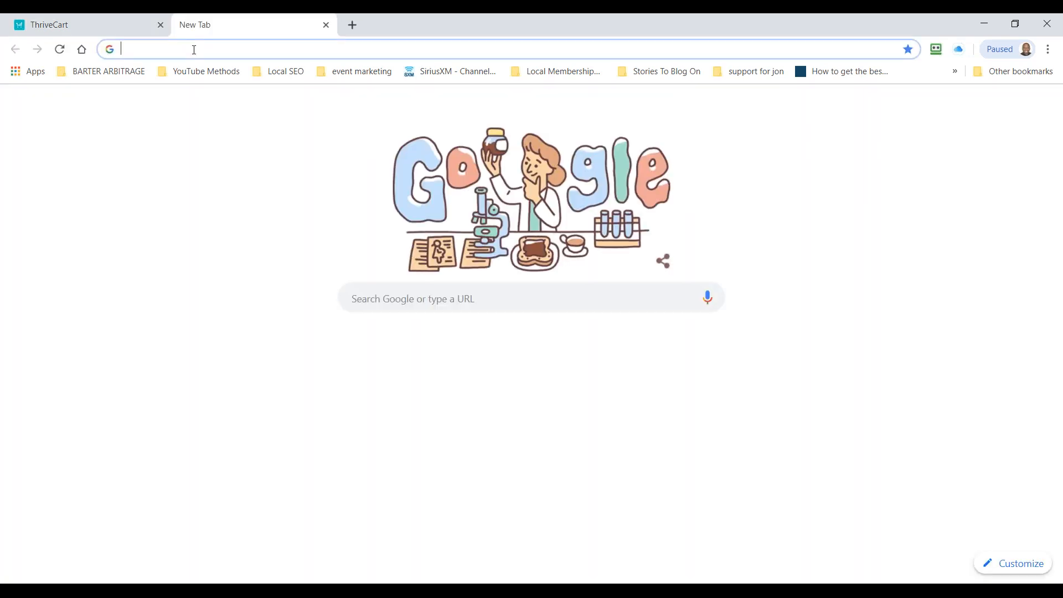
{"action": "type", "text": "warriorplus.com"}
{"action": "key", "text": "Return"}
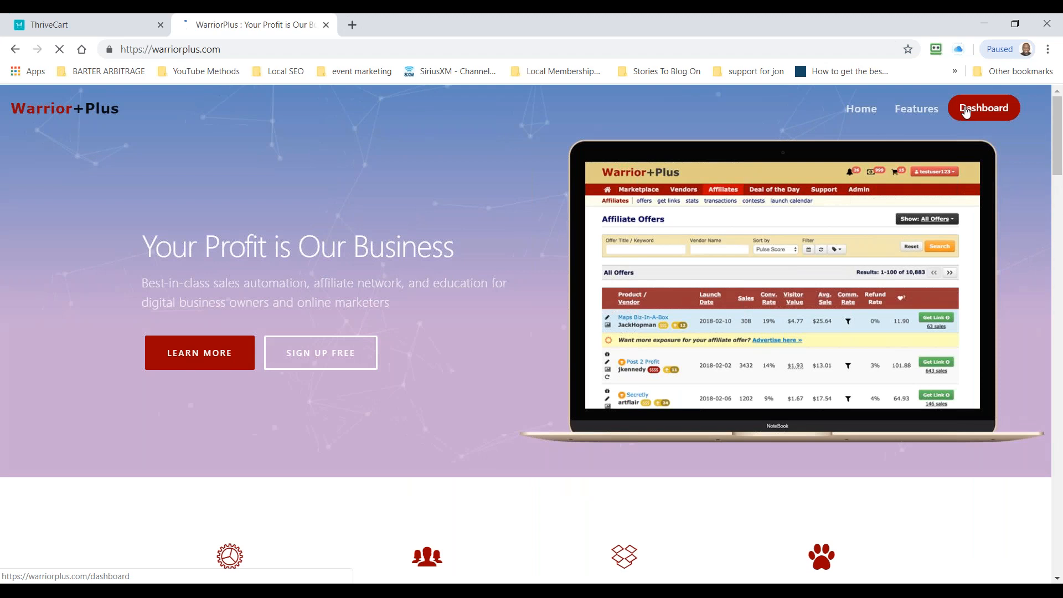
{"action": "left_click", "coordinate": [984, 108]}
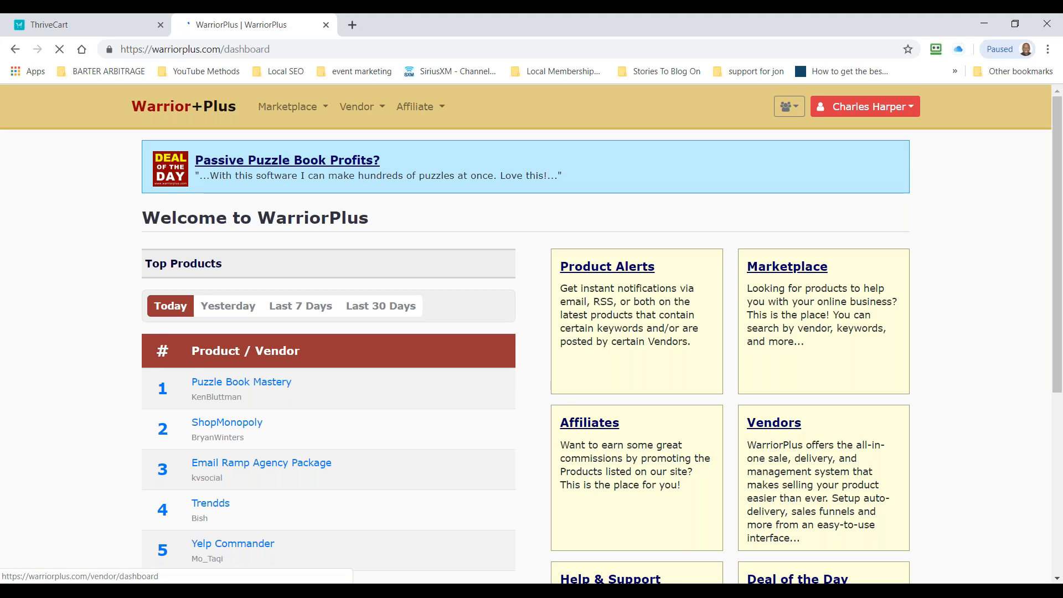
Step: Open WarriorPlus's affiliate offers, sort them by launch date, and look through the newest ones
{"action": "left_click", "coordinate": [415, 106]}
{"action": "left_click", "coordinate": [418, 136]}
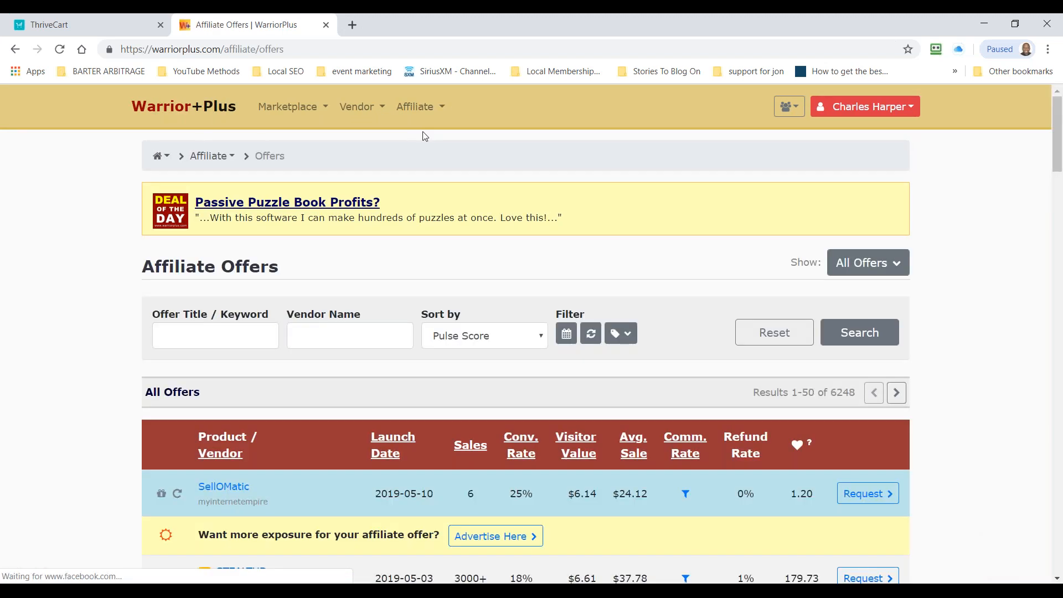
{"action": "scroll", "coordinate": [432, 137], "scroll_direction": "down", "scroll_amount": 5}
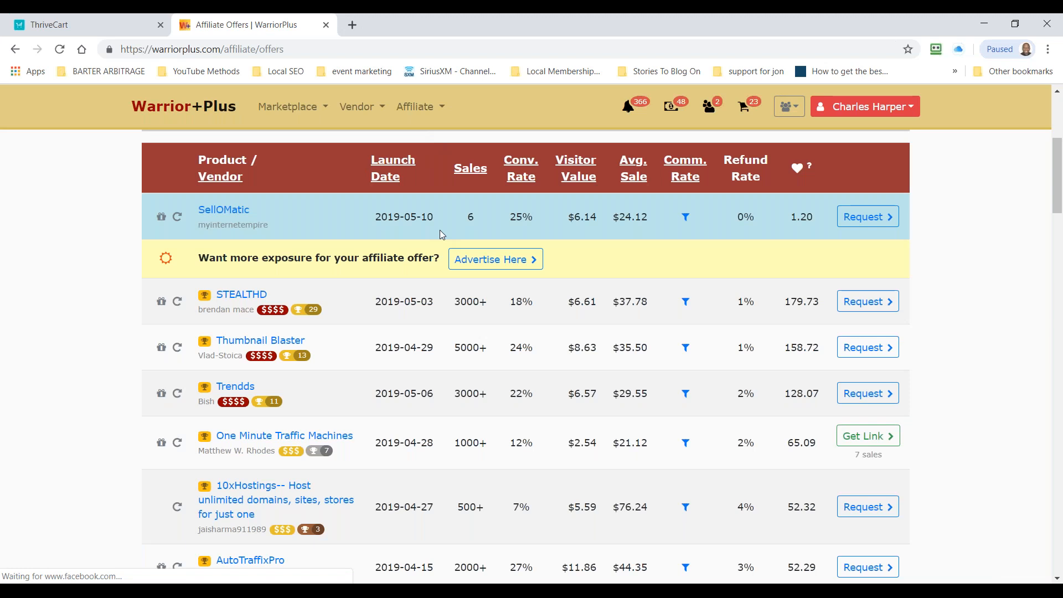
{"action": "left_click", "coordinate": [403, 174]}
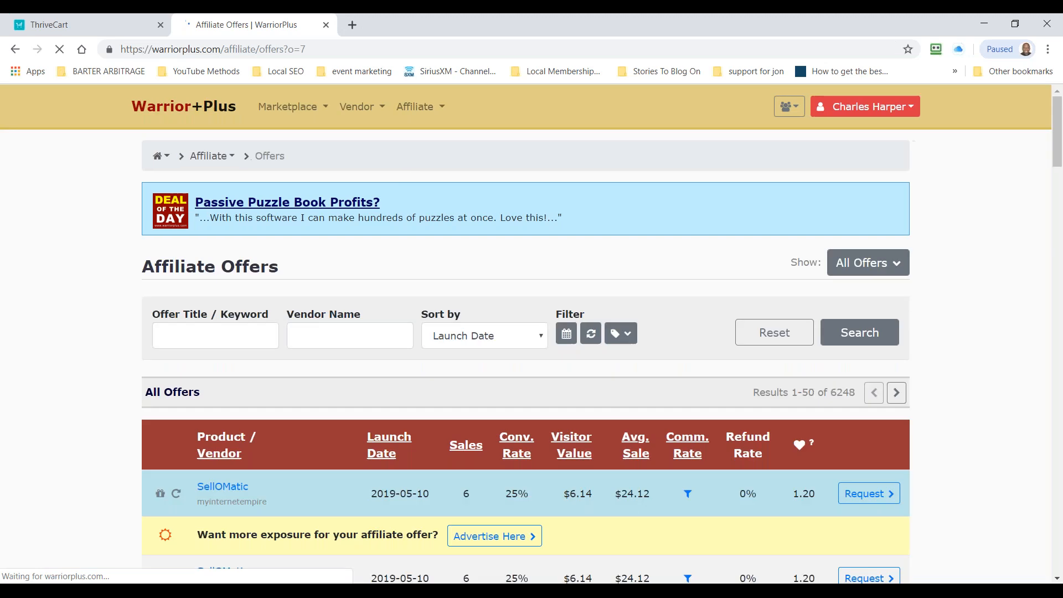
{"action": "scroll", "coordinate": [397, 178], "scroll_direction": "down", "scroll_amount": 1}
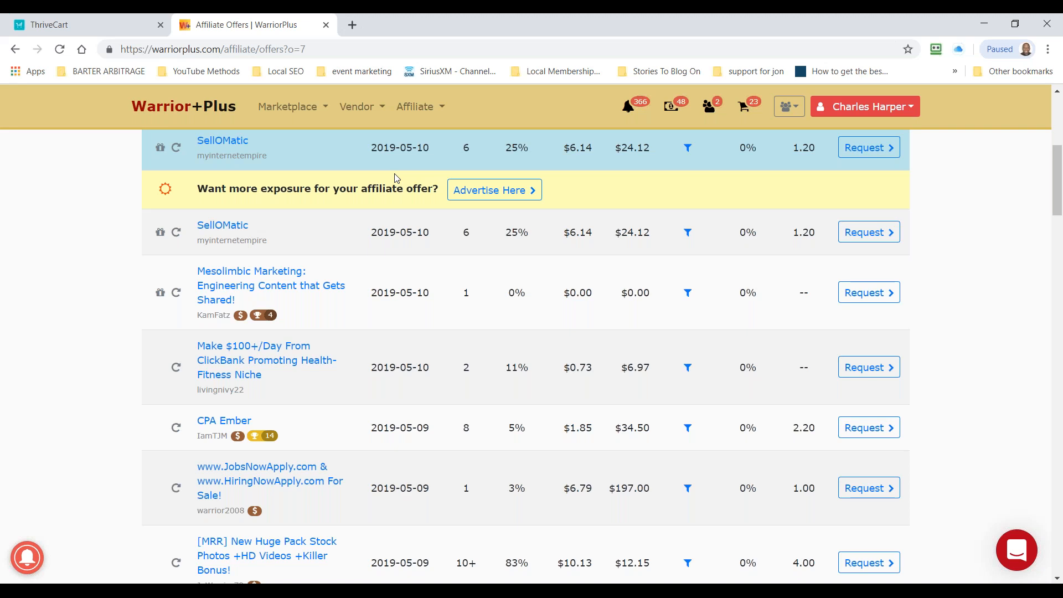
Step: Switch back to ThriveCart, view the affiliate promotion options, leave affiliate promotion disabled, and continue to the fulfillment settings
{"action": "left_click", "coordinate": [107, 23]}
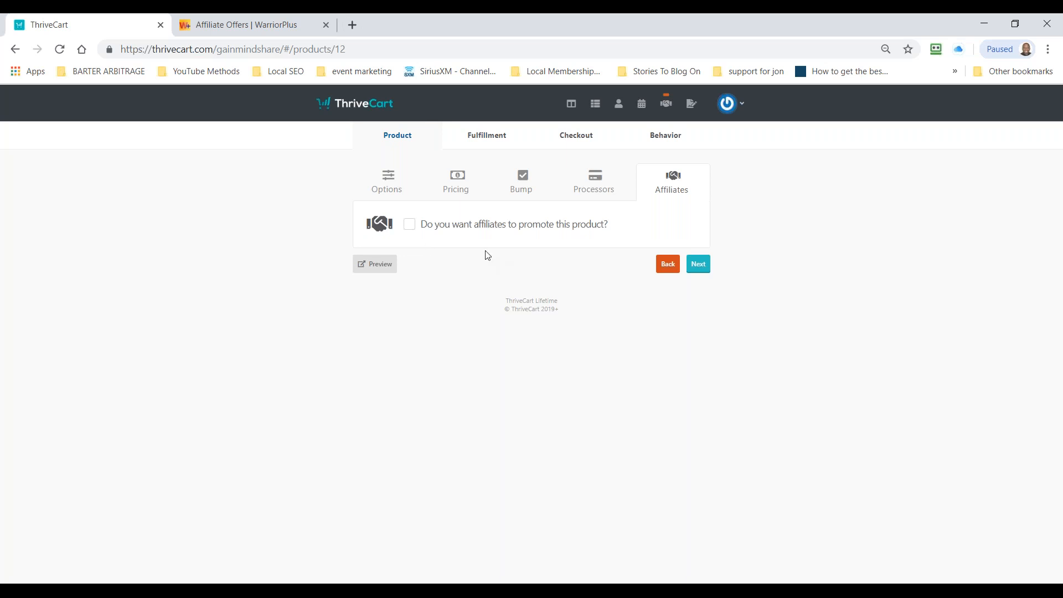
{"action": "left_click", "coordinate": [415, 228]}
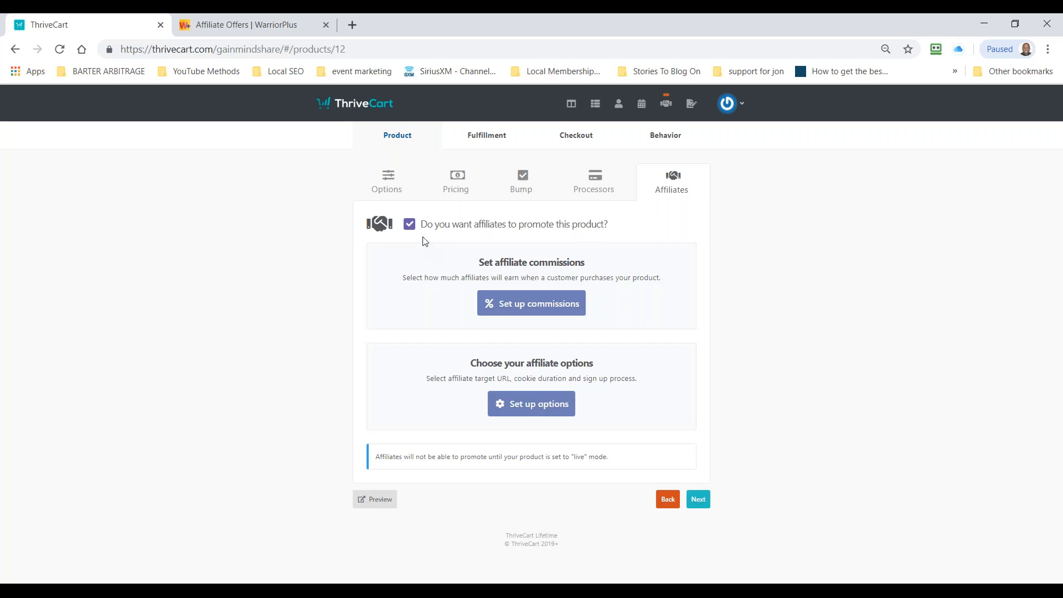
{"action": "left_click", "coordinate": [410, 225]}
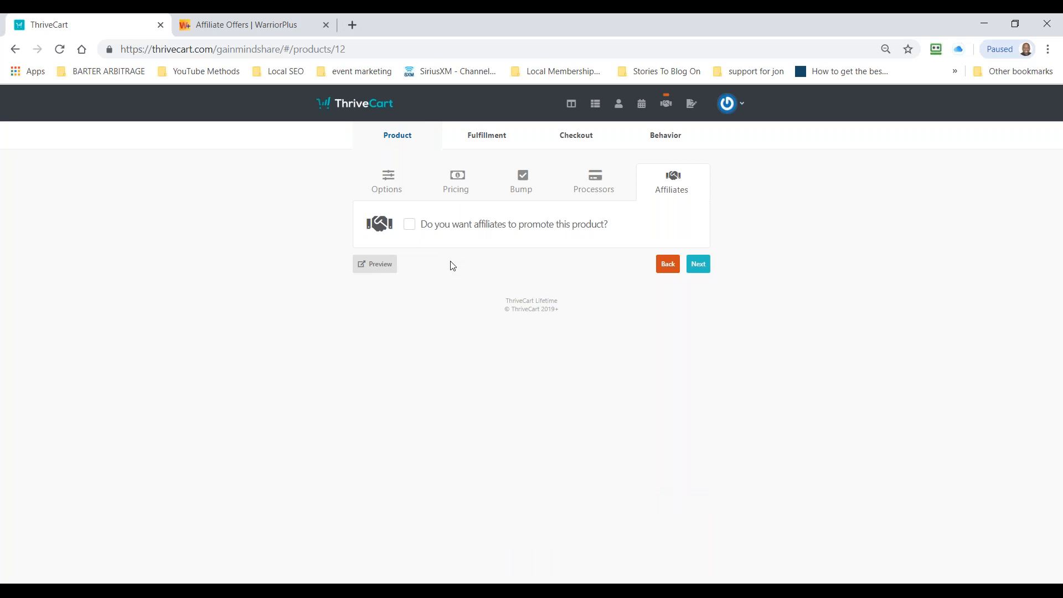
{"action": "left_click", "coordinate": [699, 265]}
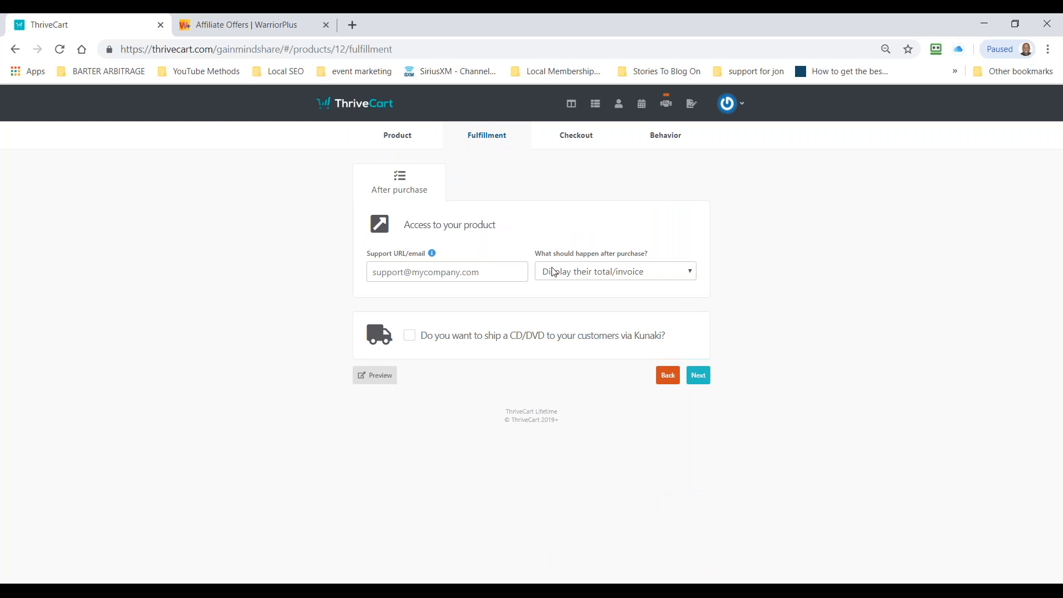
{"action": "left_click", "coordinate": [590, 271]}
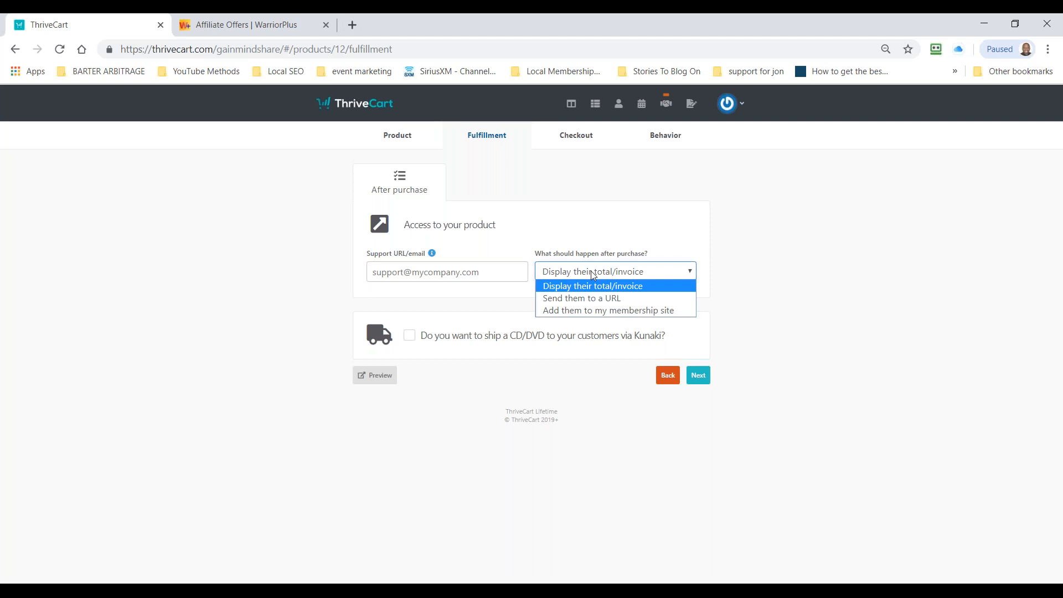
{"action": "left_click", "coordinate": [595, 299]}
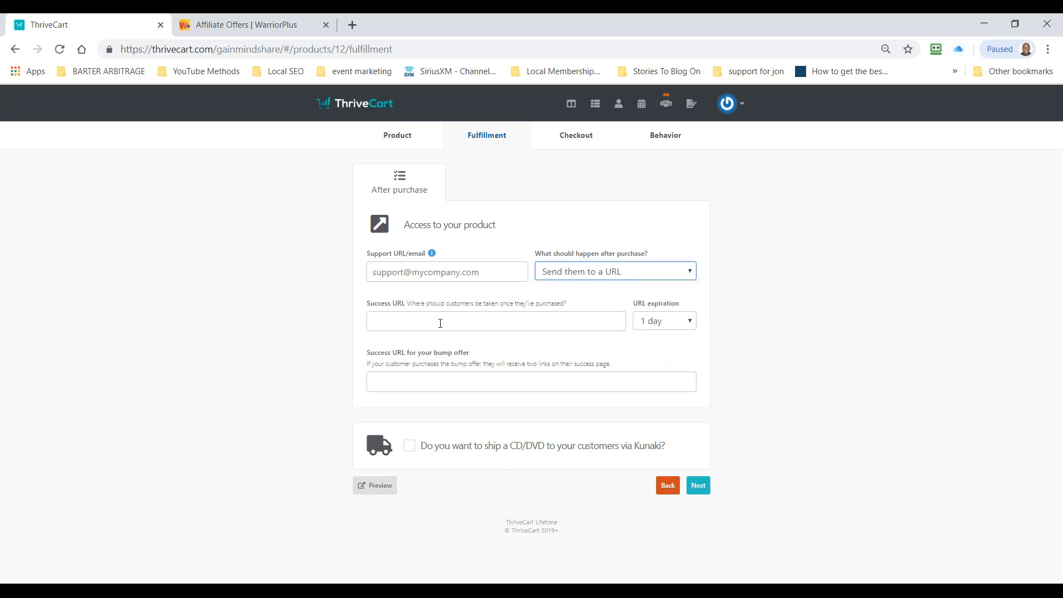
{"action": "left_click", "coordinate": [402, 327]}
{"action": "type", "text": "htt"}
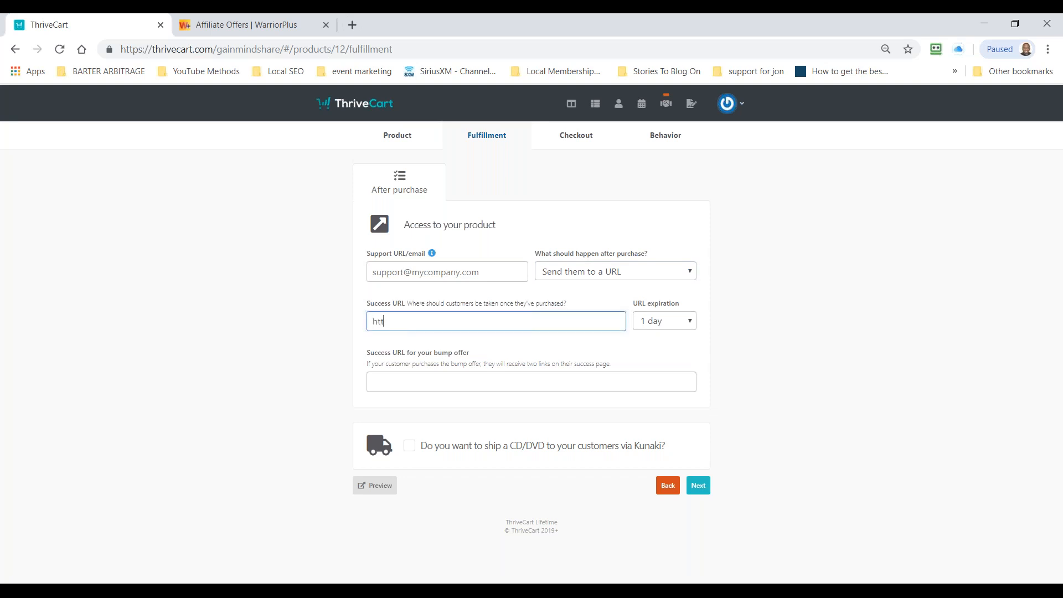
{"action": "type", "text": "p://theplrshow.com"}
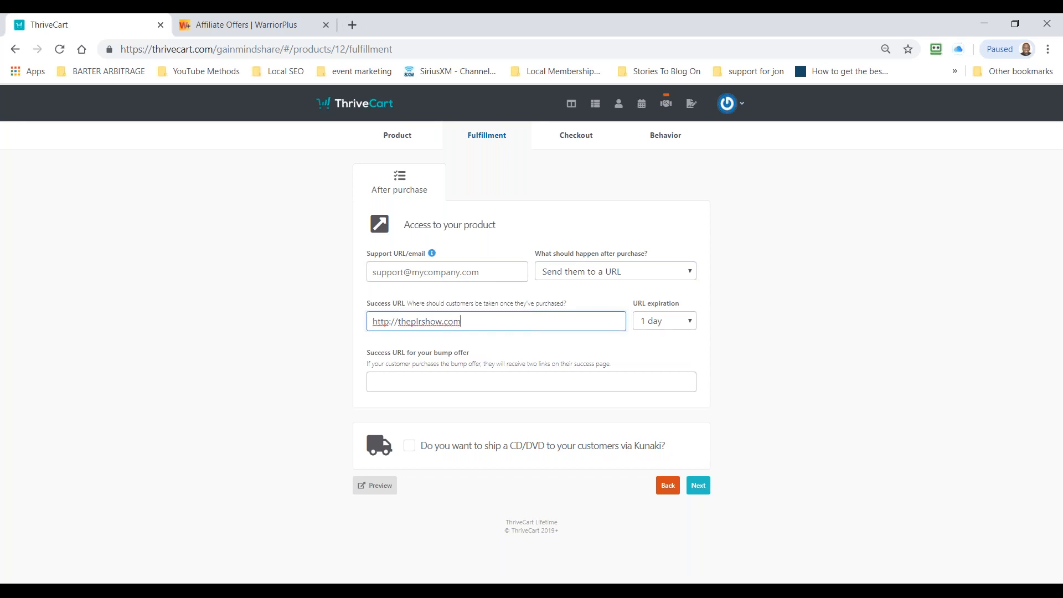
{"action": "type", "text": "/thankyoudl.html"}
{"action": "left_click", "coordinate": [451, 390]}
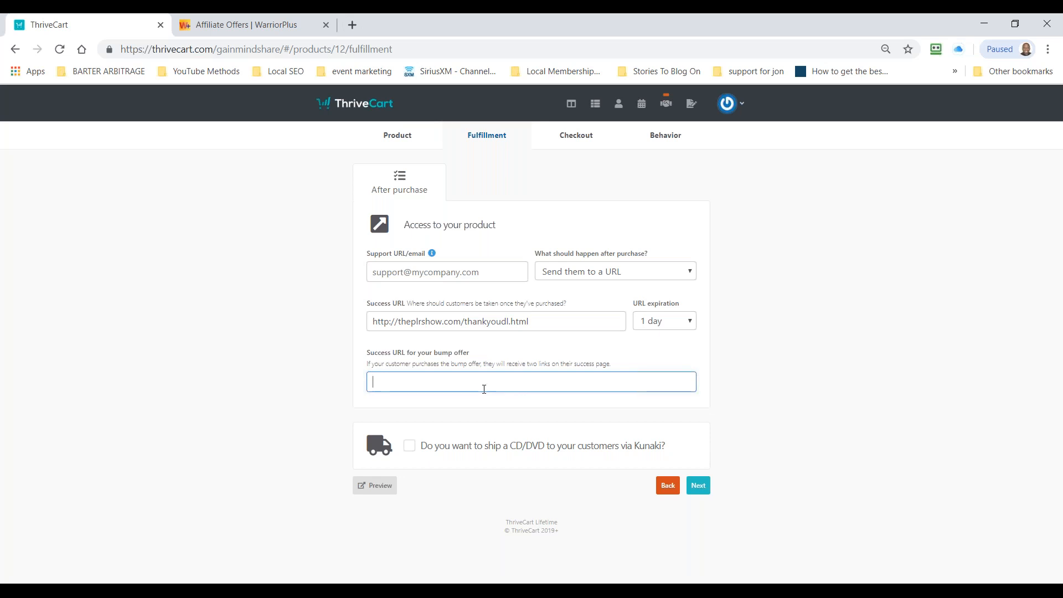
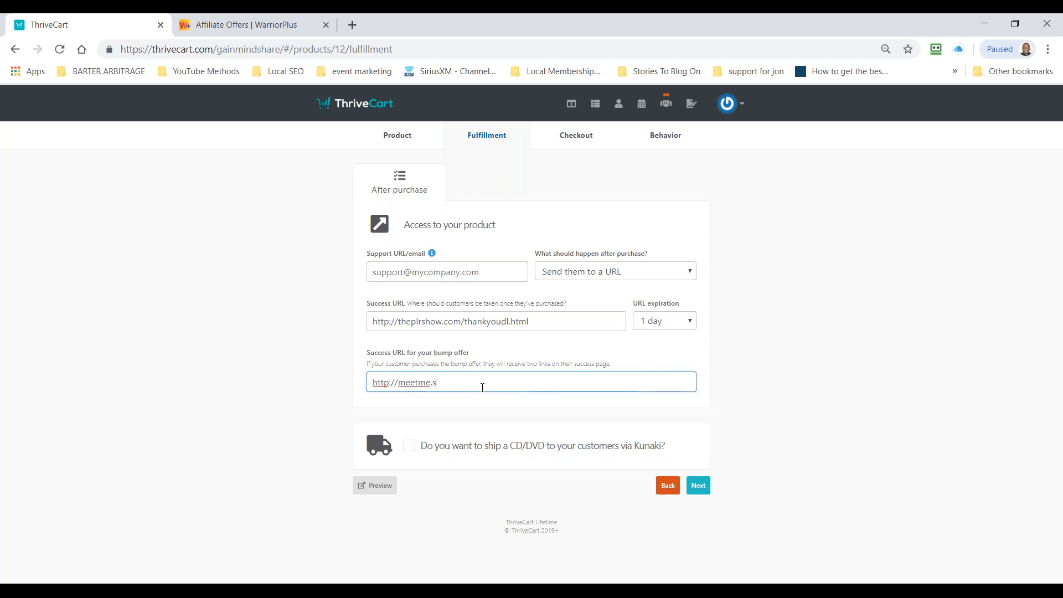
{"action": "left_click", "coordinate": [699, 488]}
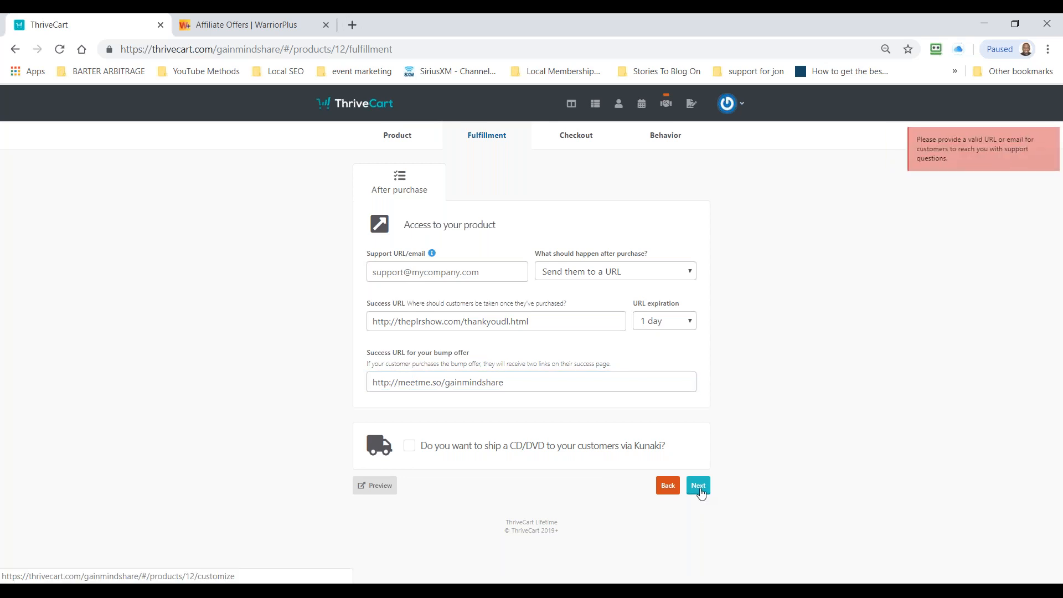
Step: Enter the support e-mail address that customers can use for questions about the product
{"action": "left_click", "coordinate": [476, 281]}
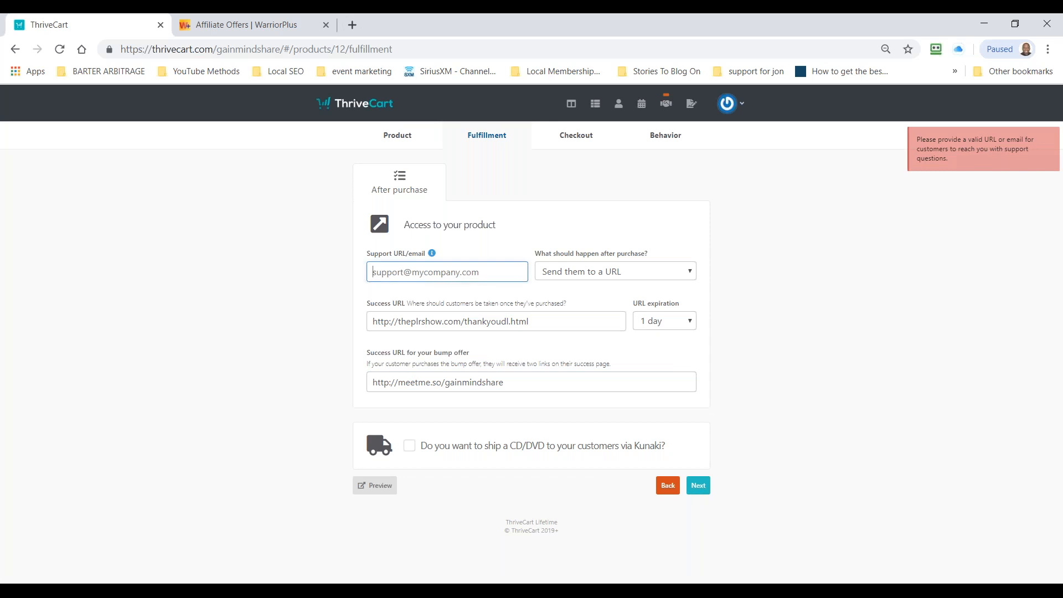
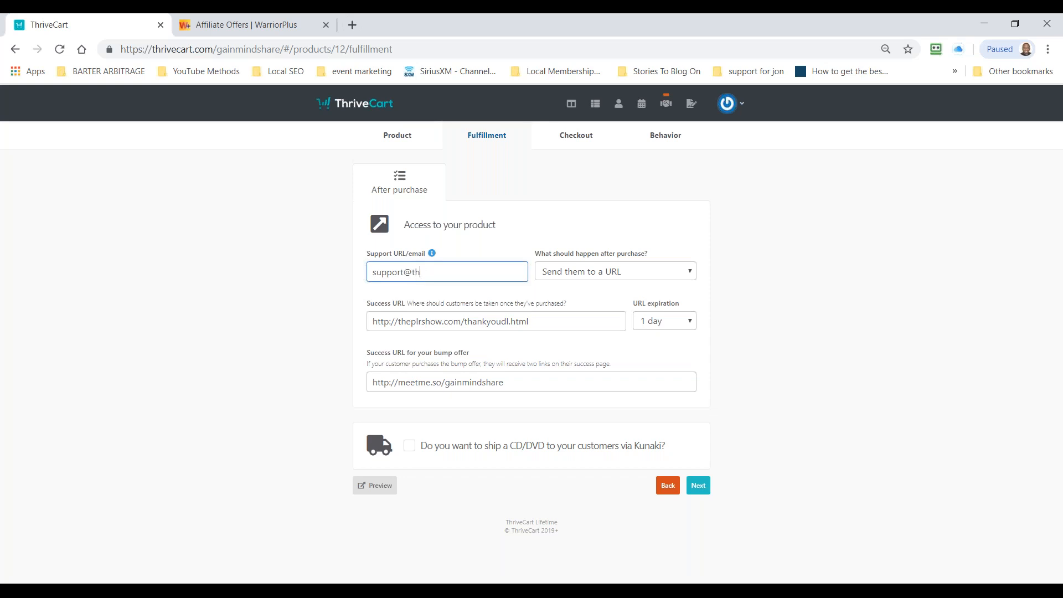
{"action": "left_click", "coordinate": [790, 372]}
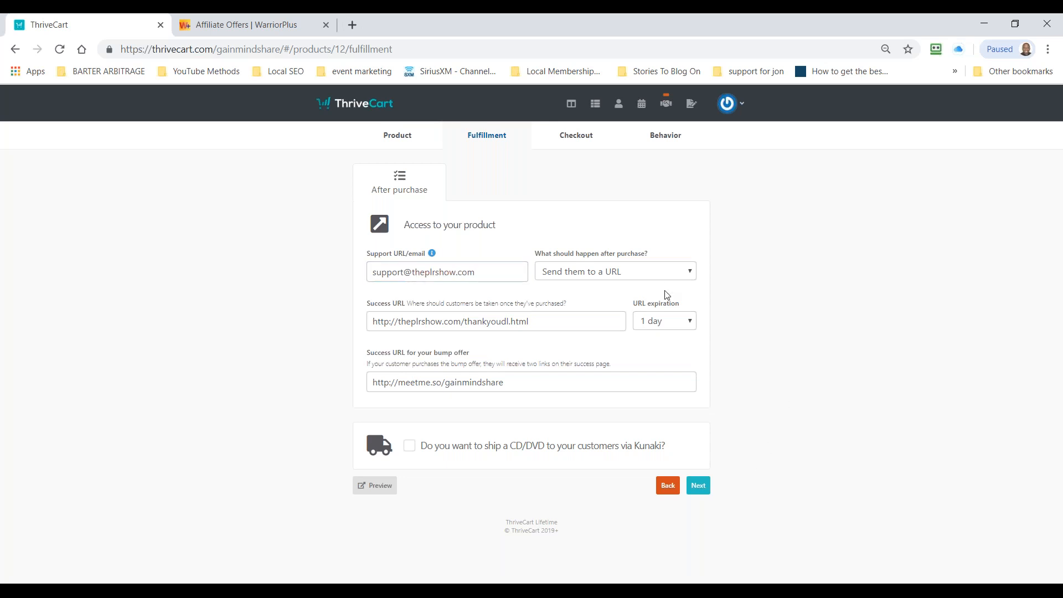
Step: Try the Never and A week expiration options for the success URL
{"action": "left_click", "coordinate": [673, 321]}
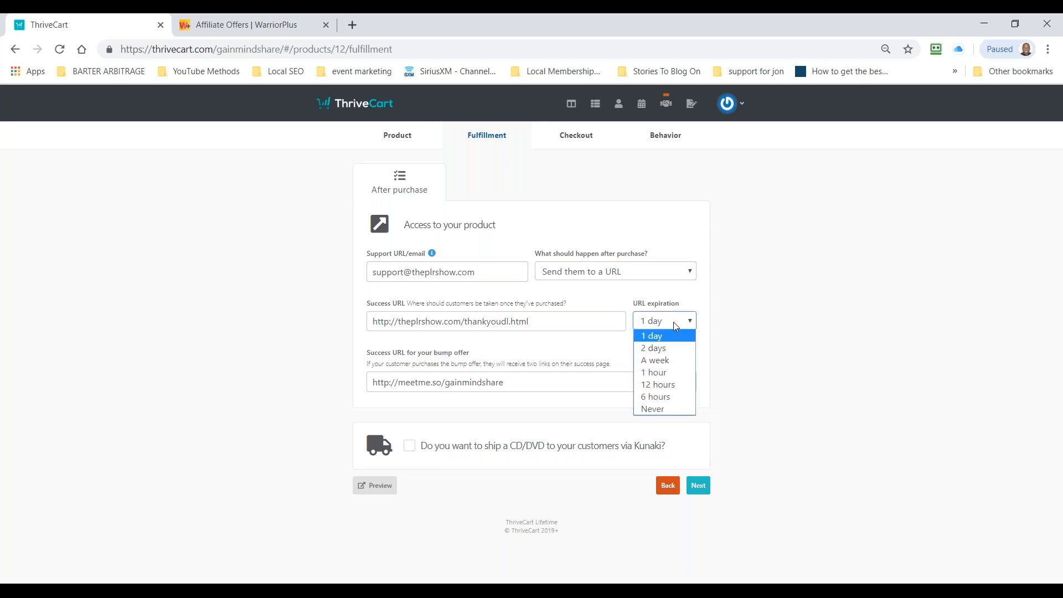
{"action": "left_click", "coordinate": [645, 411]}
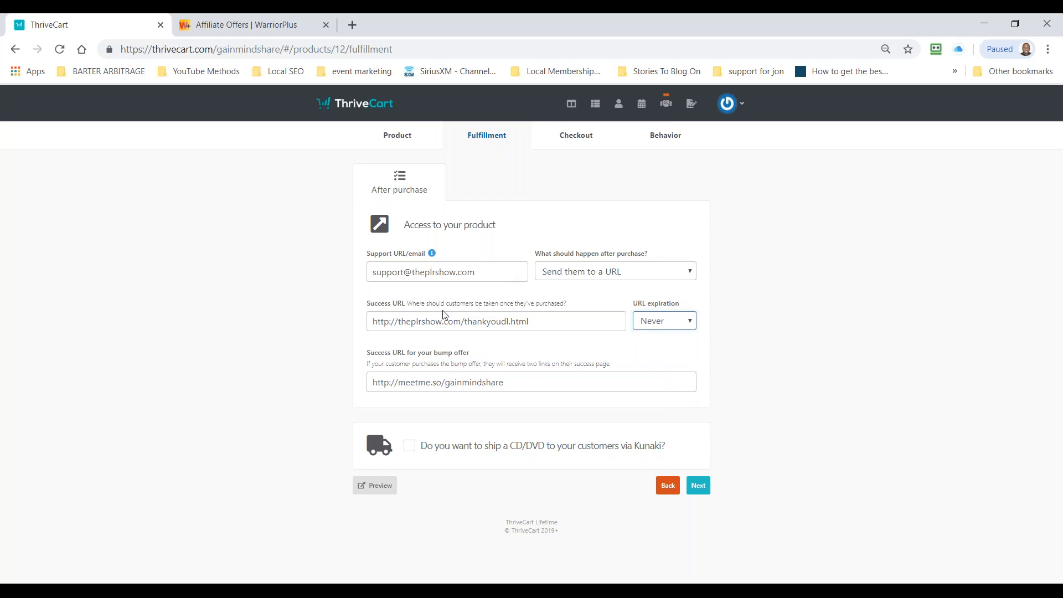
{"action": "left_click", "coordinate": [676, 322]}
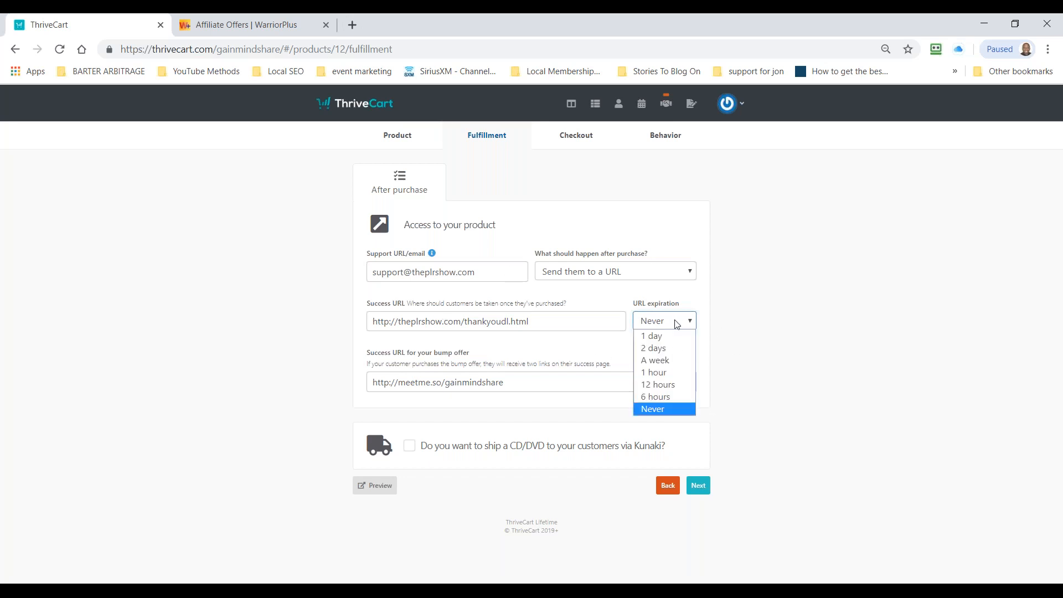
{"action": "left_click", "coordinate": [666, 361]}
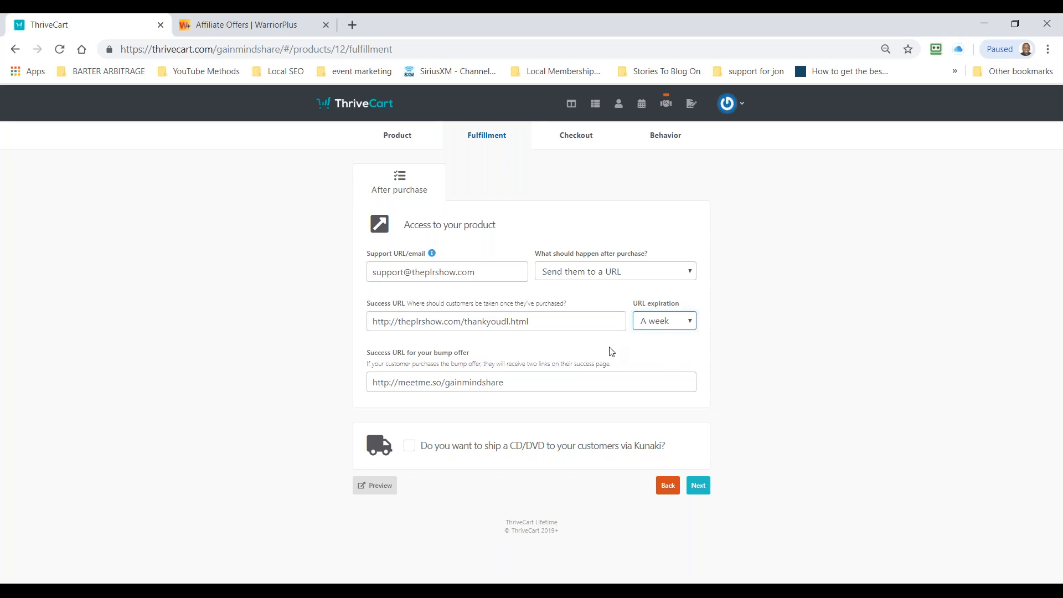
{"action": "left_click", "coordinate": [654, 326]}
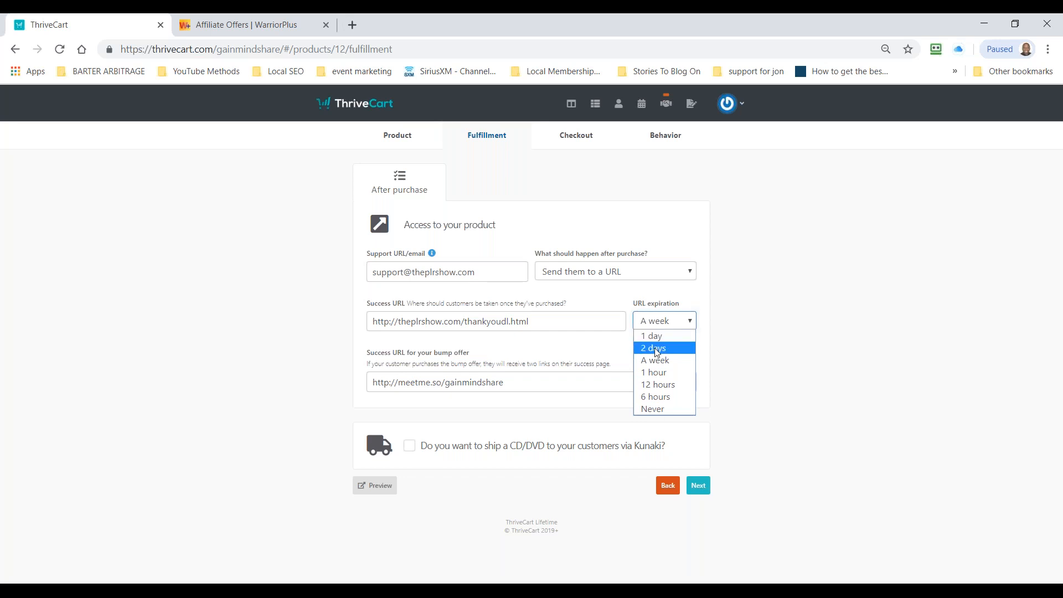
{"action": "left_click", "coordinate": [663, 361]}
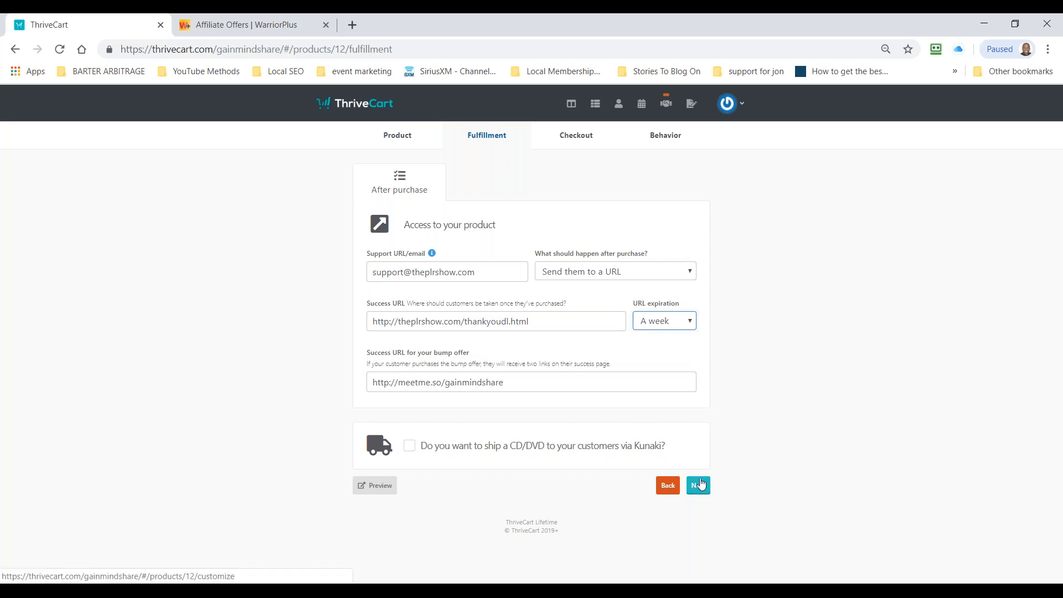
Step: Set the success URL's expiration to Never and continue to the checkout settings
{"action": "left_click", "coordinate": [667, 323]}
{"action": "left_click", "coordinate": [664, 409]}
{"action": "left_click", "coordinate": [698, 485]}
Step: Try out the Embeddable, Popup and Two-step checkout templates for the product
{"action": "scroll", "coordinate": [766, 386], "scroll_direction": "down", "scroll_amount": 2}
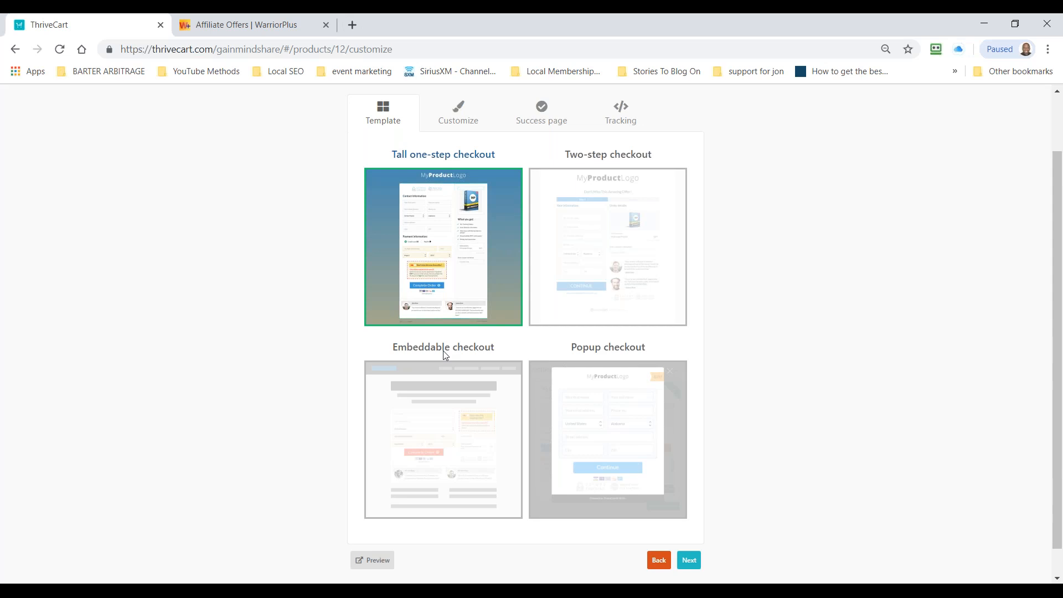
{"action": "left_click", "coordinate": [446, 424]}
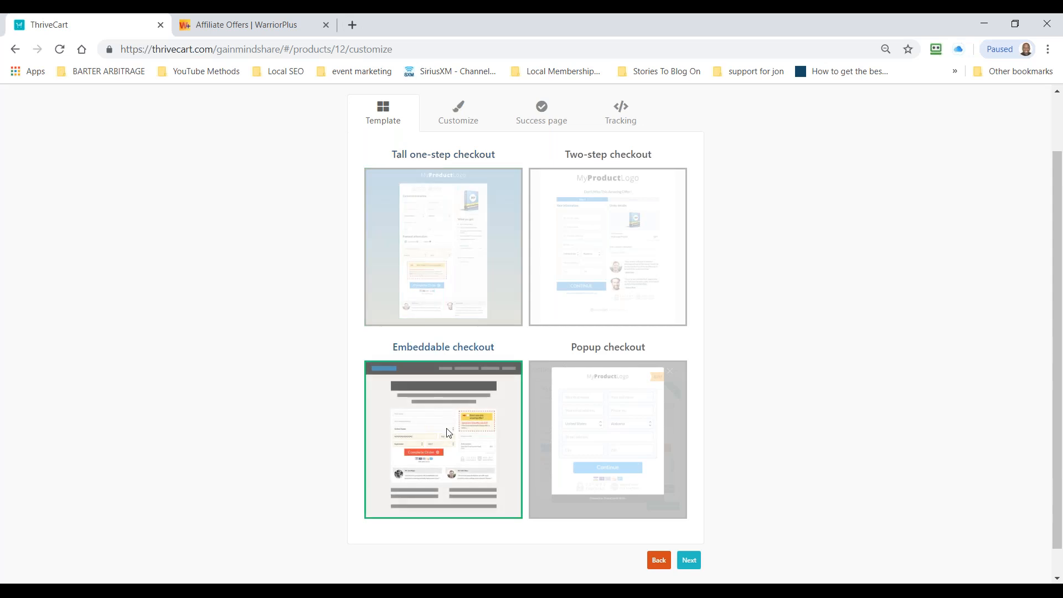
{"action": "left_click", "coordinate": [632, 416]}
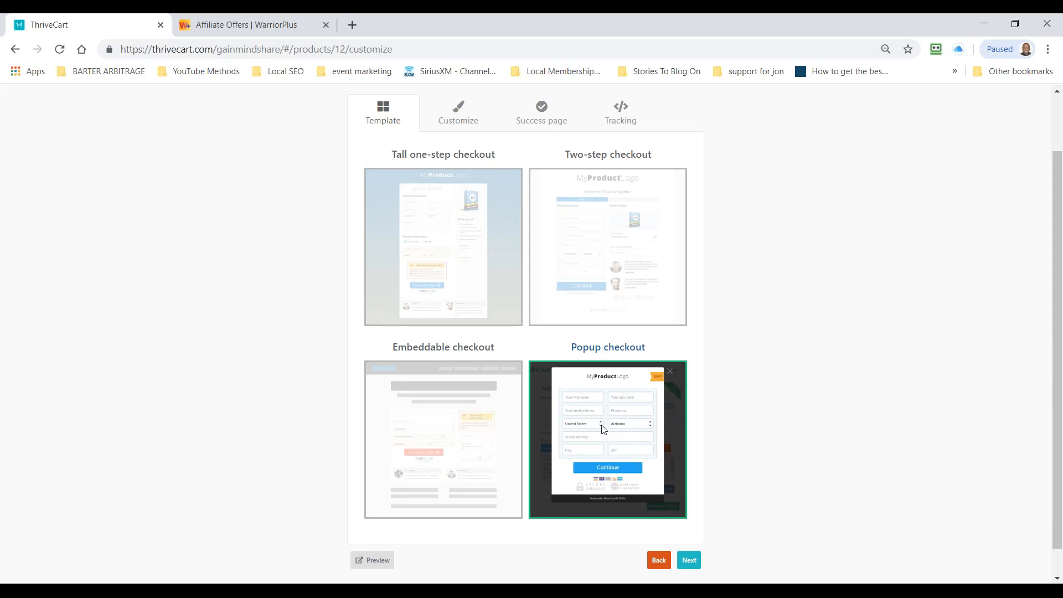
{"action": "left_click", "coordinate": [628, 249]}
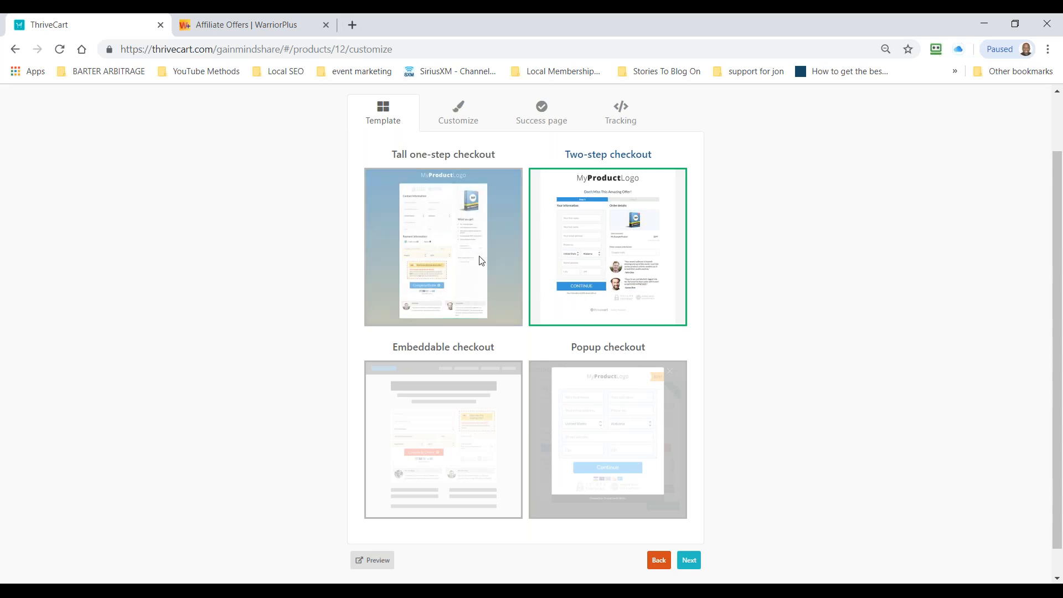
{"action": "left_click", "coordinate": [473, 269]}
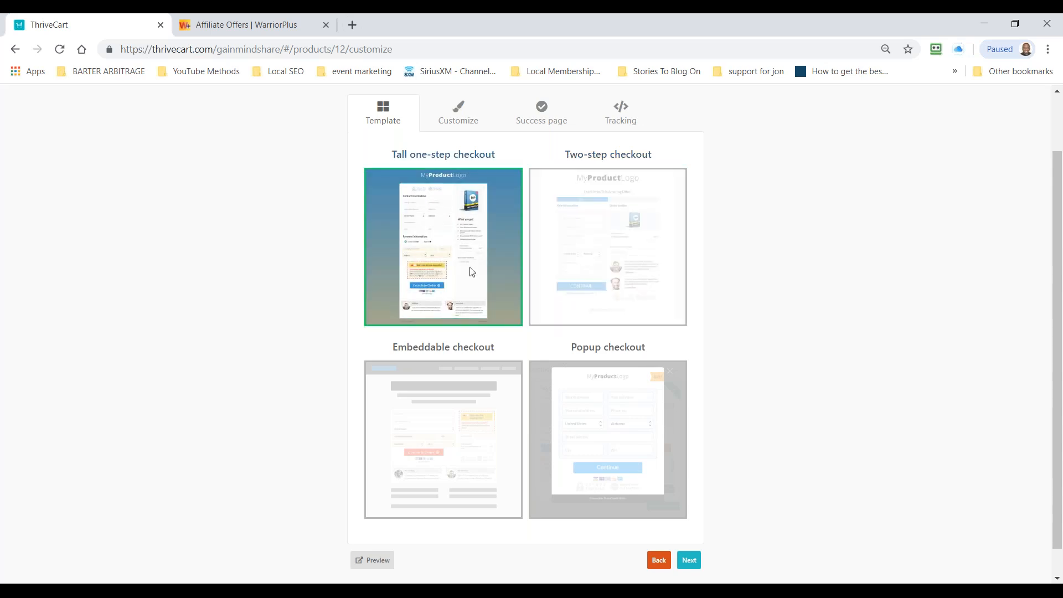
{"action": "left_click", "coordinate": [597, 245]}
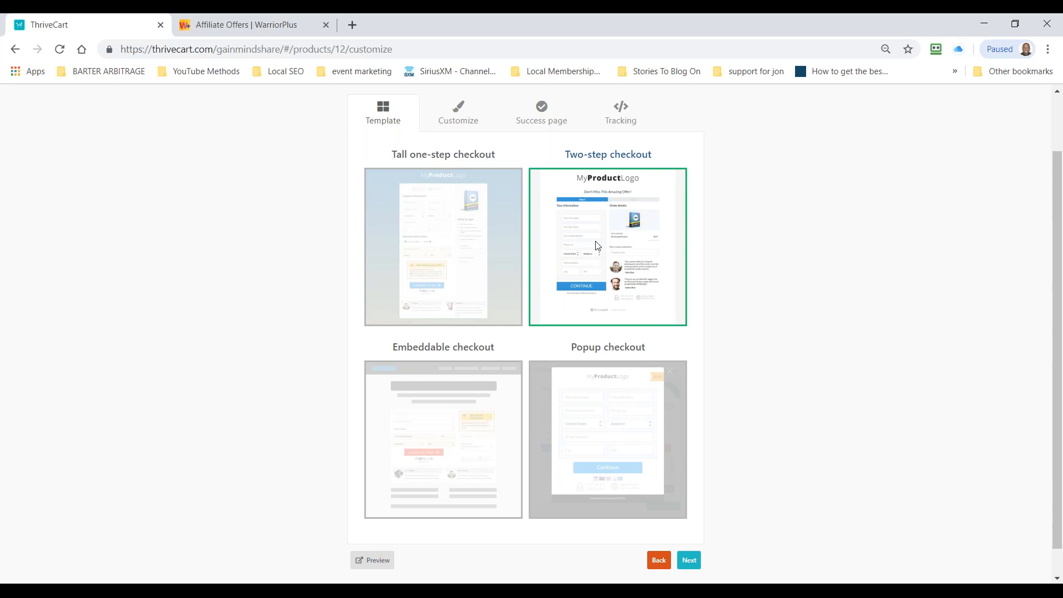
Step: Choose the Tall one-step checkout template and continue to customizing the cart
{"action": "left_click", "coordinate": [443, 225]}
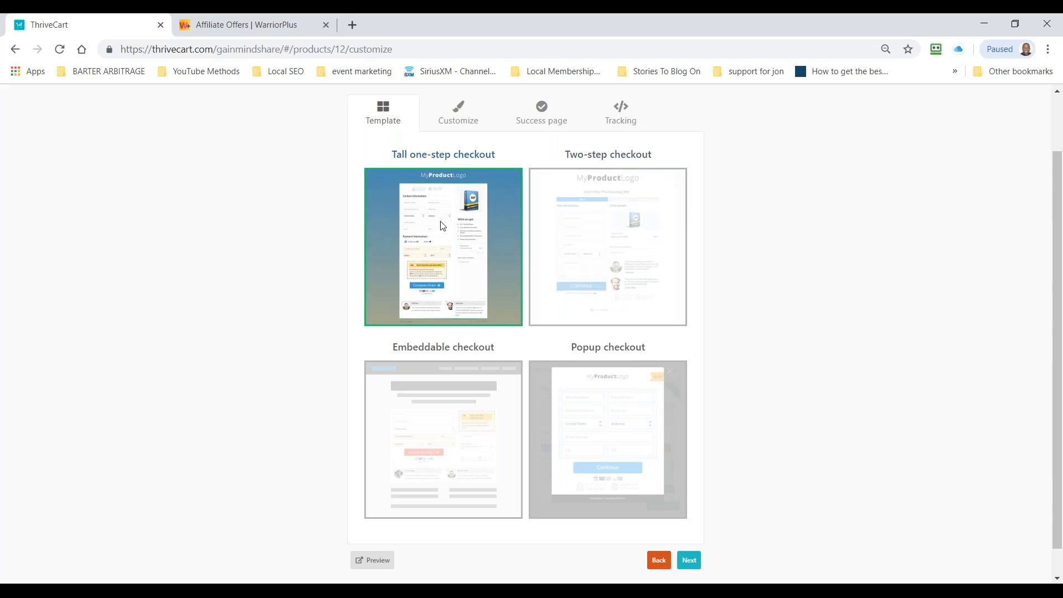
{"action": "left_click", "coordinate": [690, 560]}
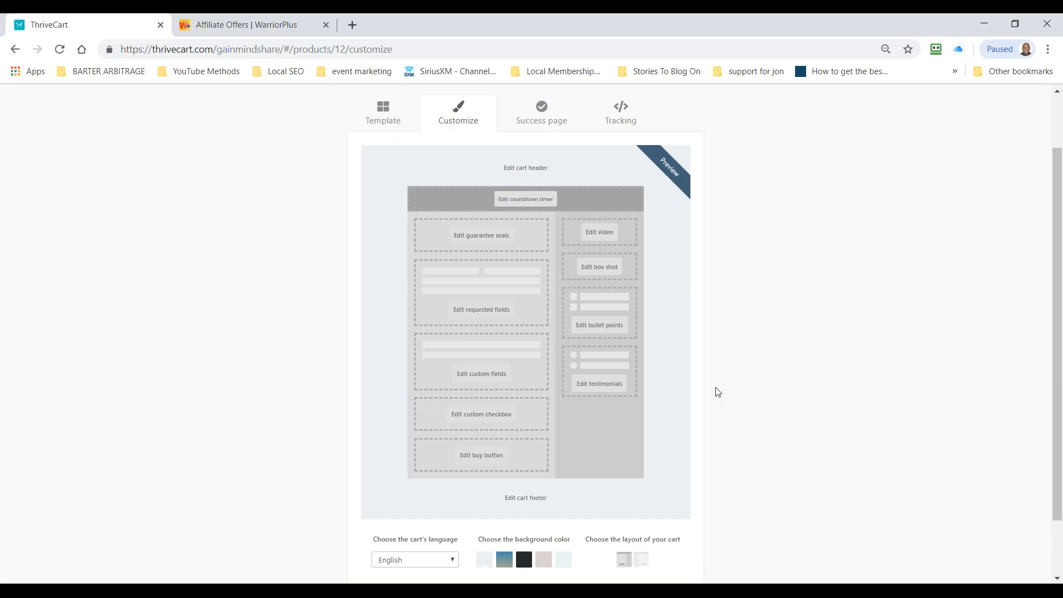
Step: Add a countdown timer to the checkout page that ends a period of time after first visit, with a length of 1 day
{"action": "left_click", "coordinate": [526, 200]}
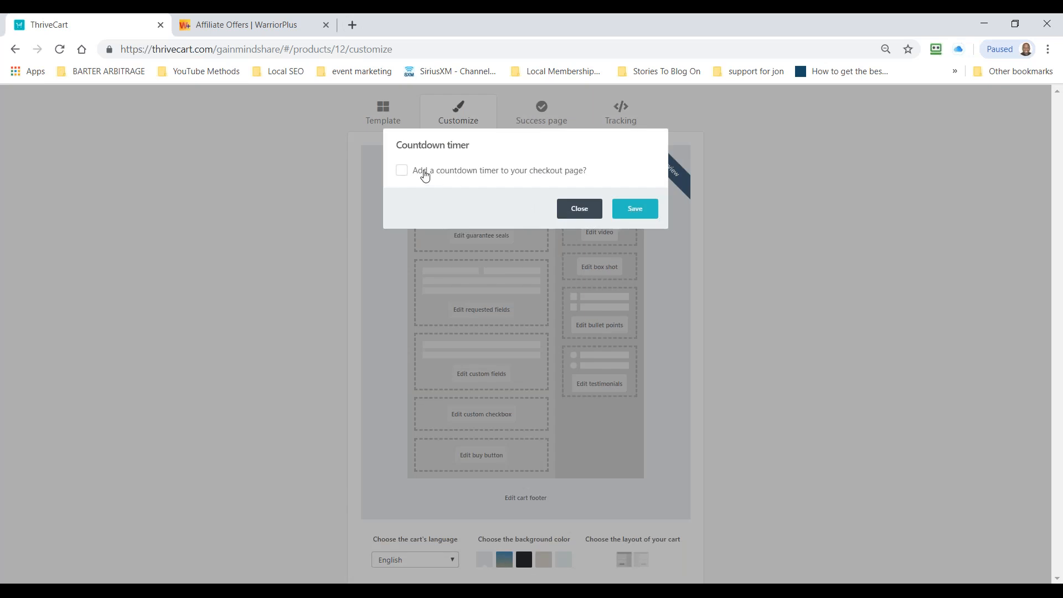
{"action": "left_click", "coordinate": [401, 170]}
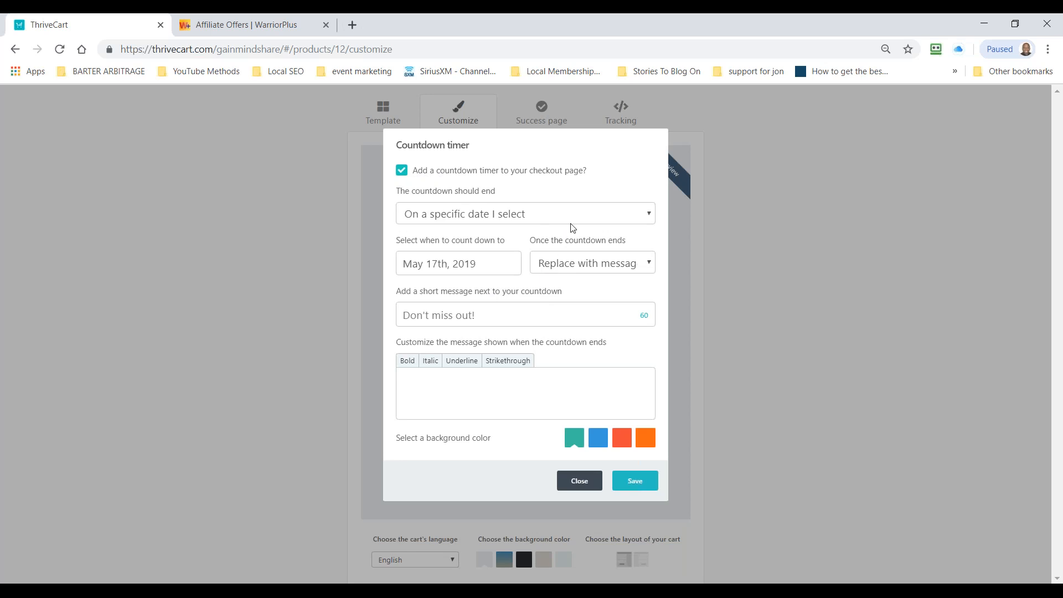
{"action": "left_click", "coordinate": [591, 221]}
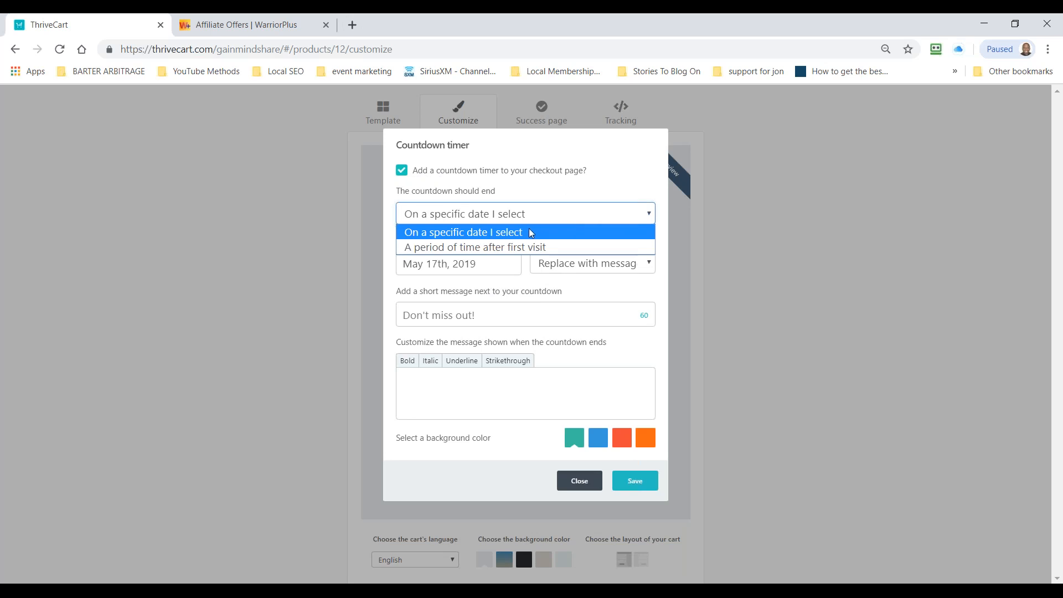
{"action": "left_click", "coordinate": [523, 247]}
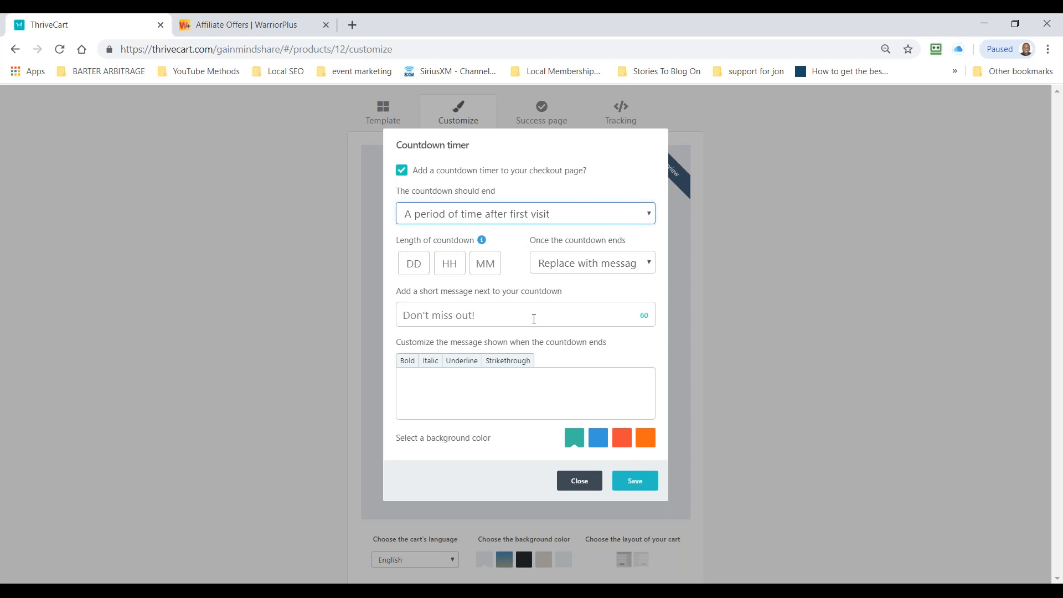
{"action": "left_click", "coordinate": [420, 261]}
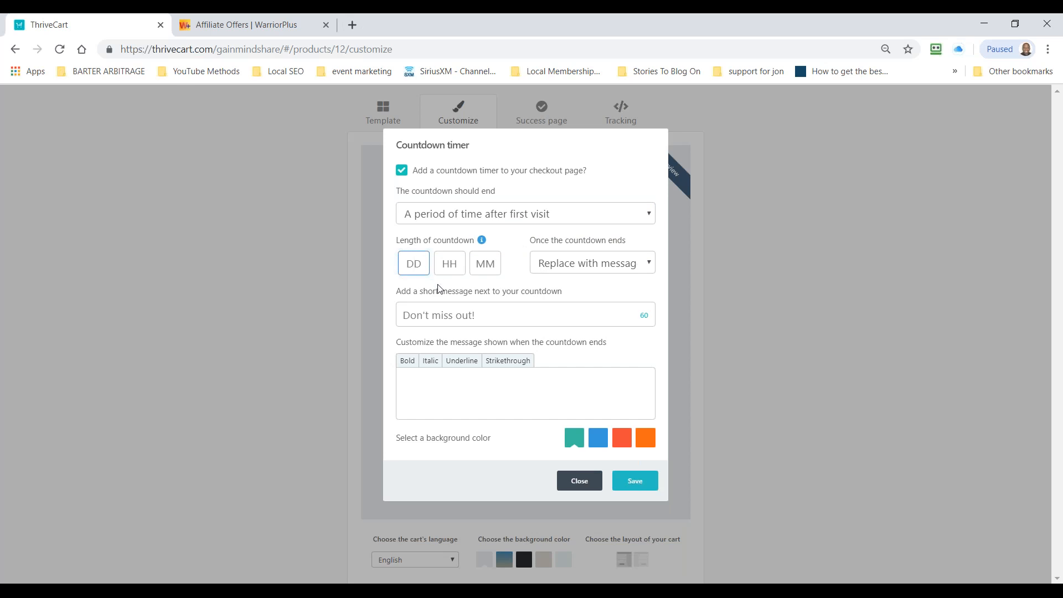
{"action": "type", "text": "1"}
{"action": "left_click", "coordinate": [573, 308]}
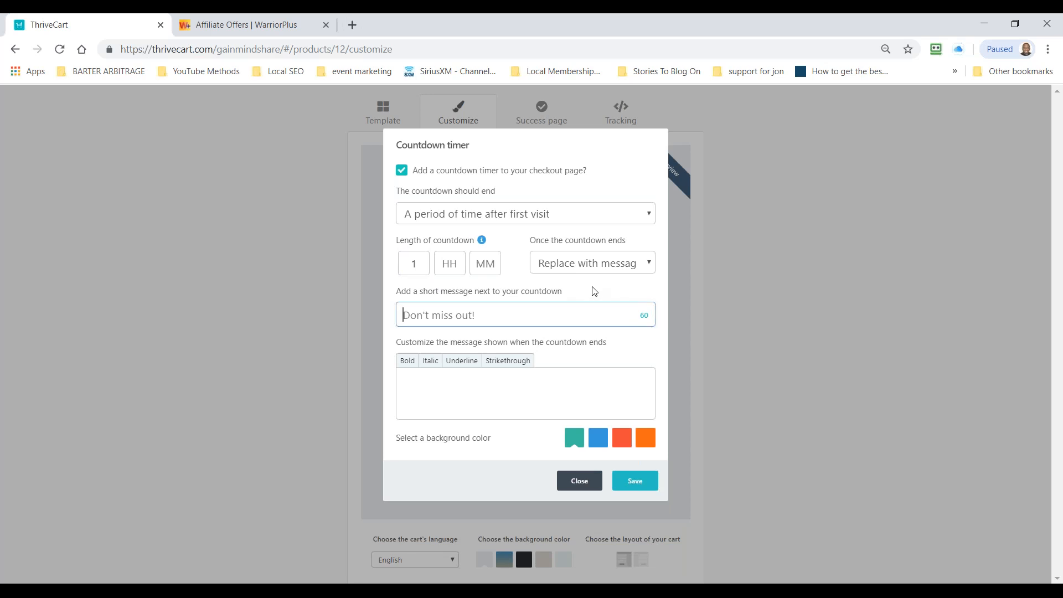
{"action": "left_click", "coordinate": [650, 266]}
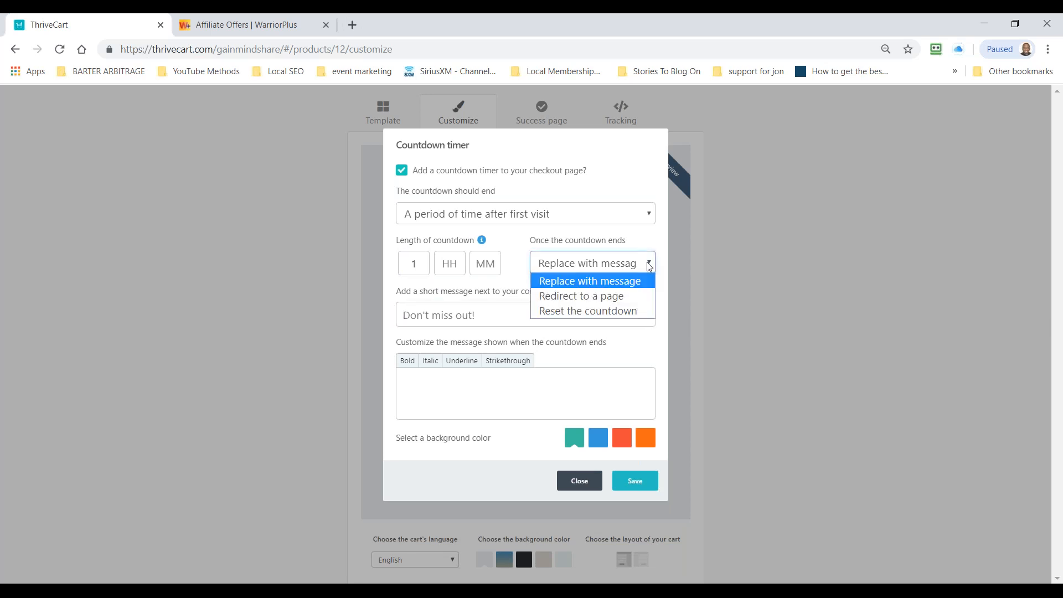
{"action": "left_click", "coordinate": [622, 294]}
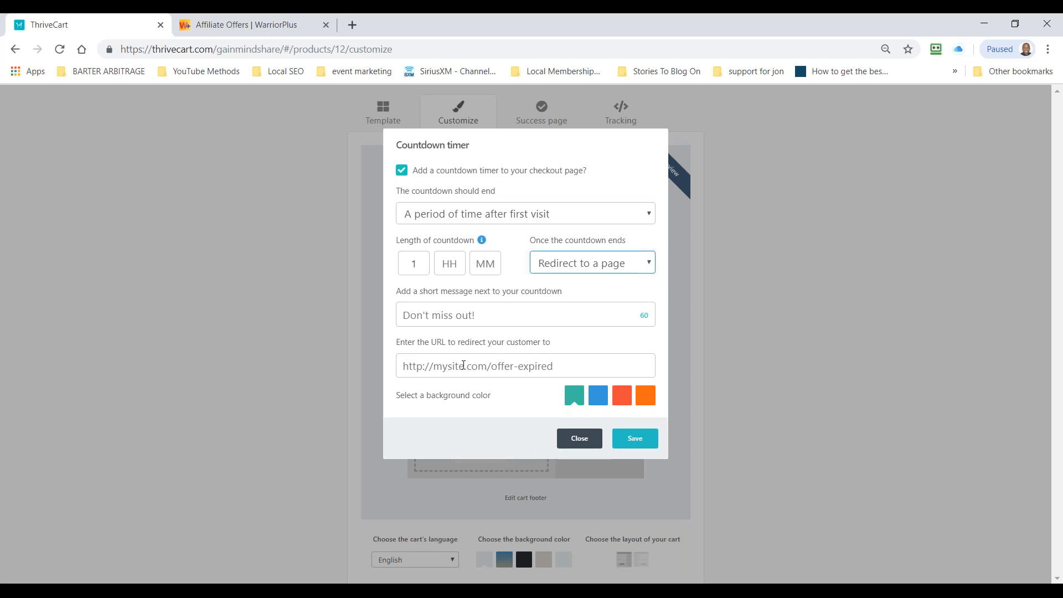
{"action": "left_click", "coordinate": [467, 368]}
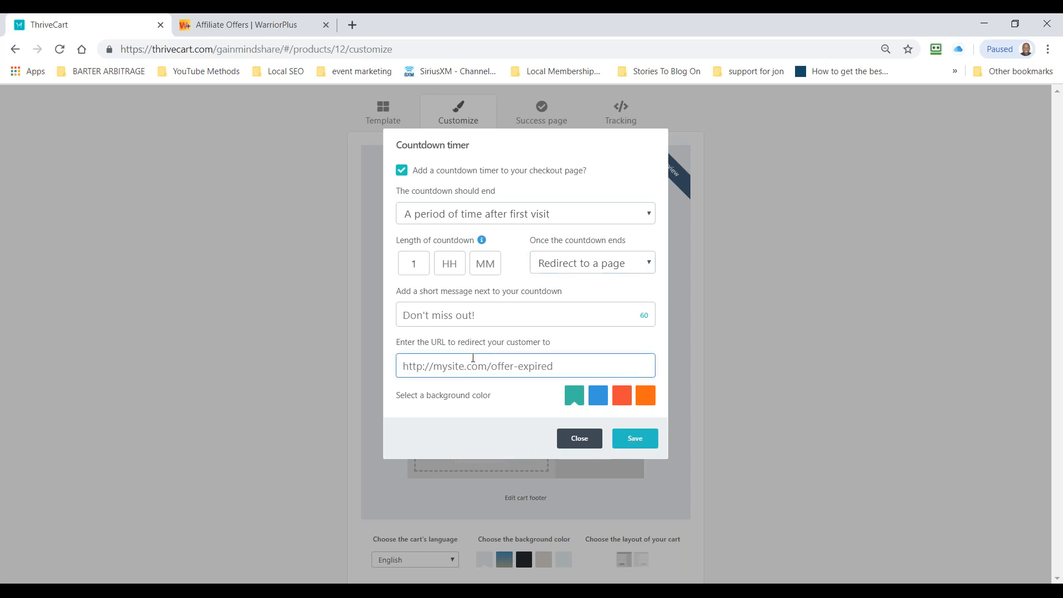
{"action": "type", "text": "http://theplrshow.com/ex"}
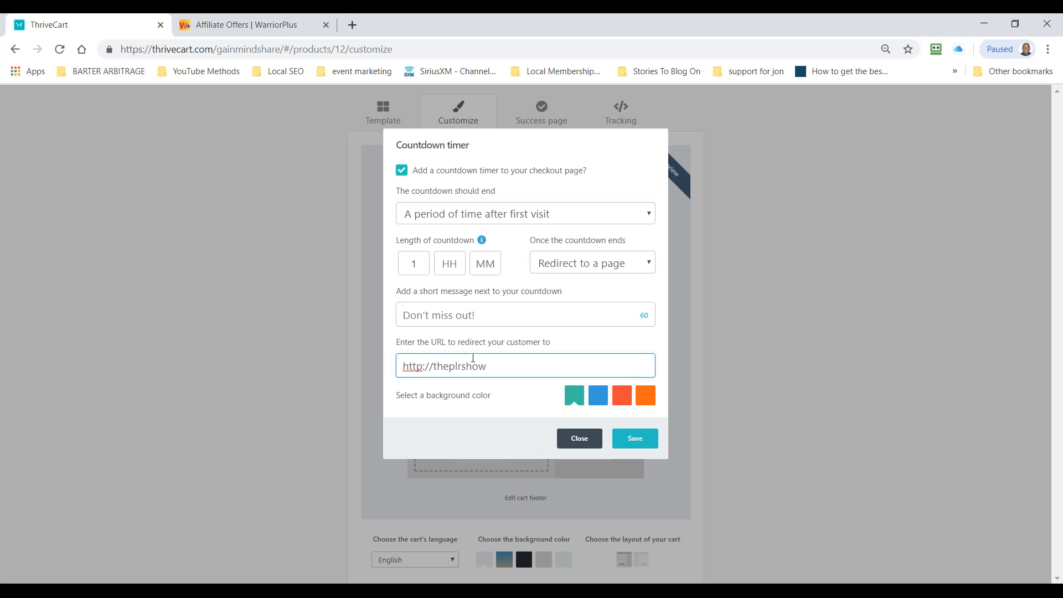
{"action": "key", "text": "BackSpace"}
{"action": "key", "text": "BackSpace"}
{"action": "type", "text": "offer-expired"}
Step: Give the countdown timer the red background color and save its settings
{"action": "left_click", "coordinate": [624, 398]}
{"action": "left_click", "coordinate": [626, 398]}
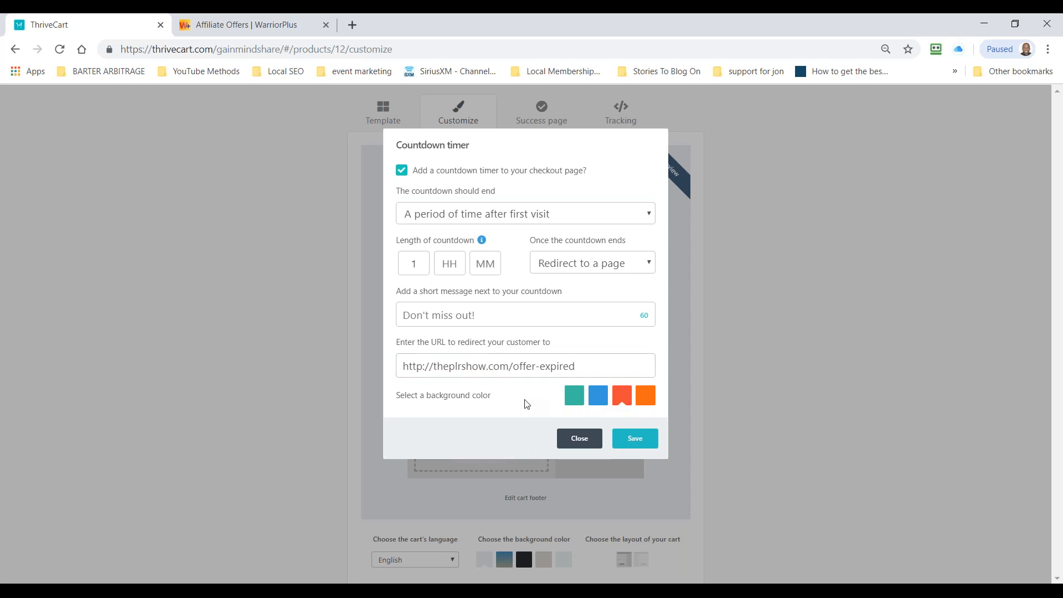
{"action": "left_click", "coordinate": [635, 441]}
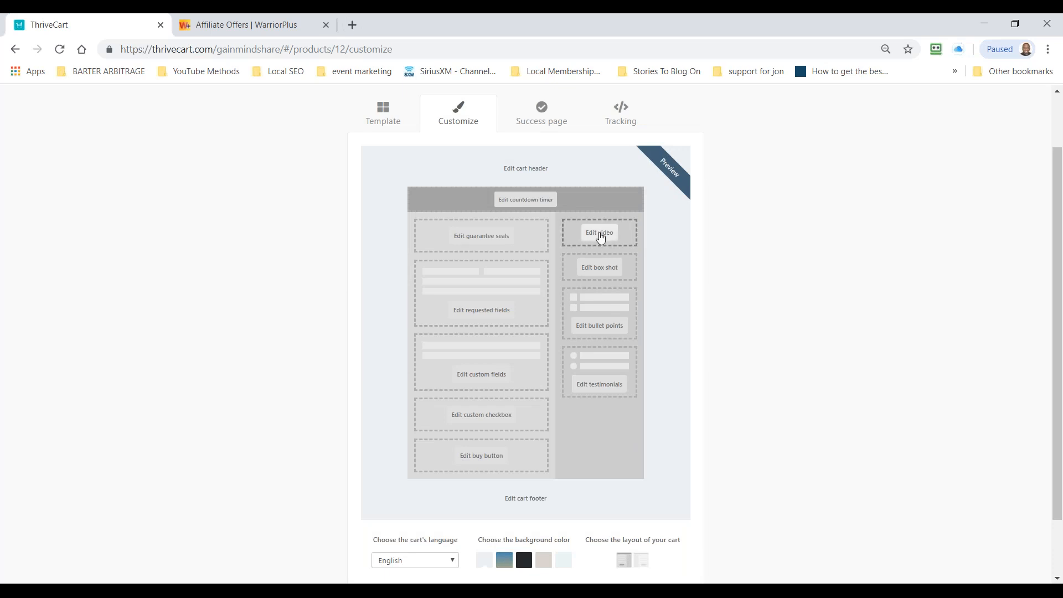
Step: Upload Untitled-1.png from the Pictures folder as the product's box shot and save it
{"action": "left_click", "coordinate": [600, 270]}
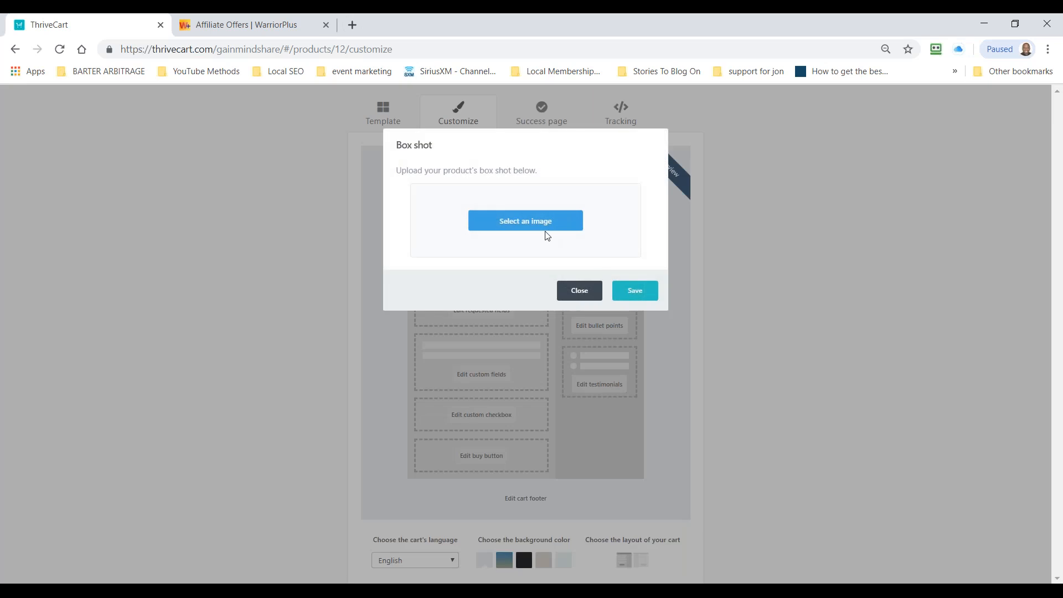
{"action": "left_click", "coordinate": [535, 221]}
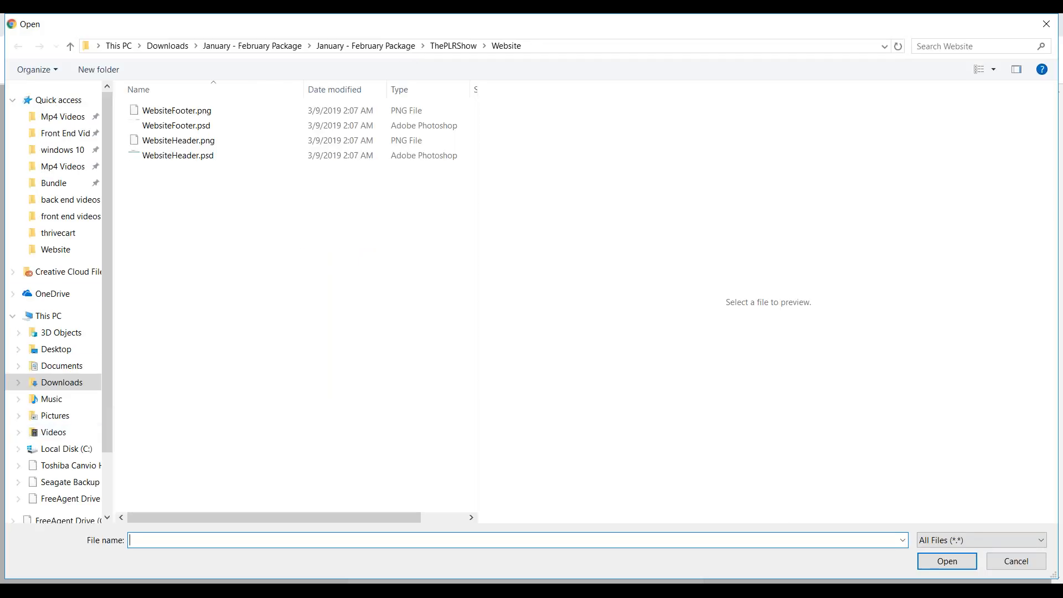
{"action": "left_click", "coordinate": [52, 415]}
{"action": "scroll", "coordinate": [363, 375], "scroll_direction": "down", "scroll_amount": 5}
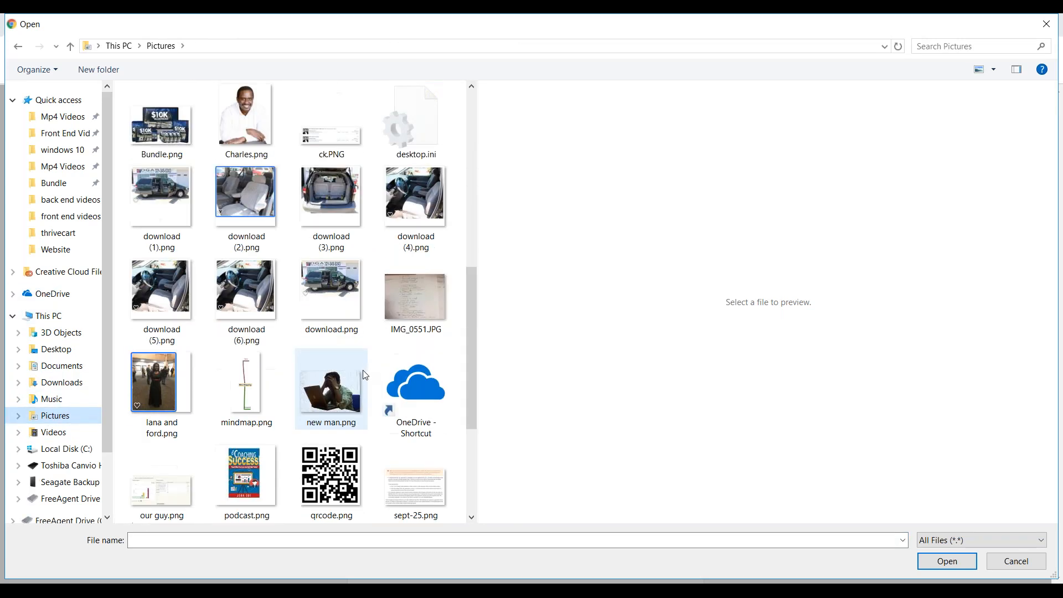
{"action": "scroll", "coordinate": [364, 375], "scroll_direction": "down", "scroll_amount": 3}
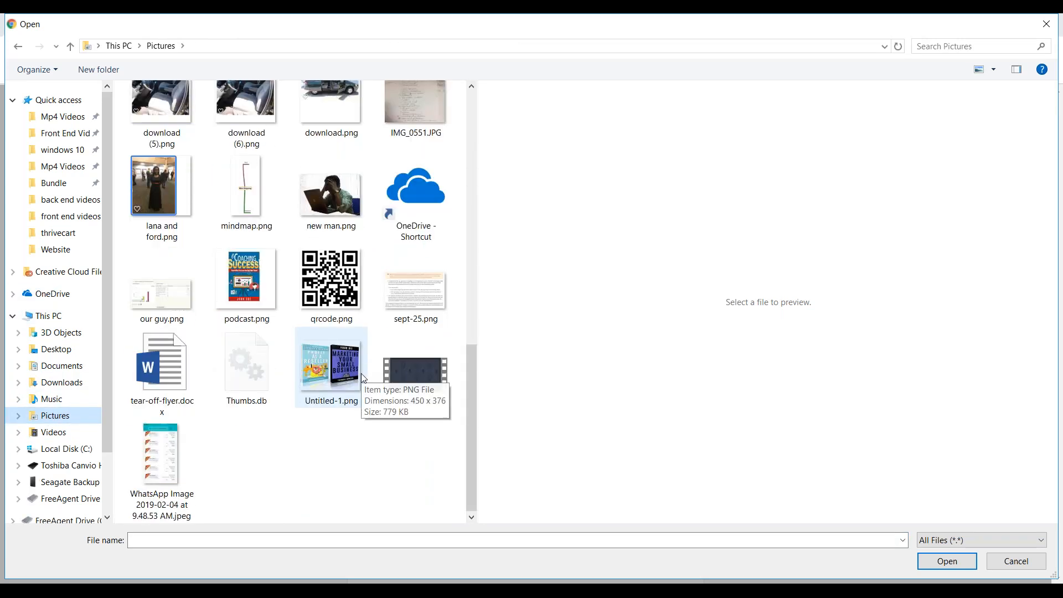
{"action": "left_click", "coordinate": [314, 368]}
{"action": "left_click", "coordinate": [924, 558]}
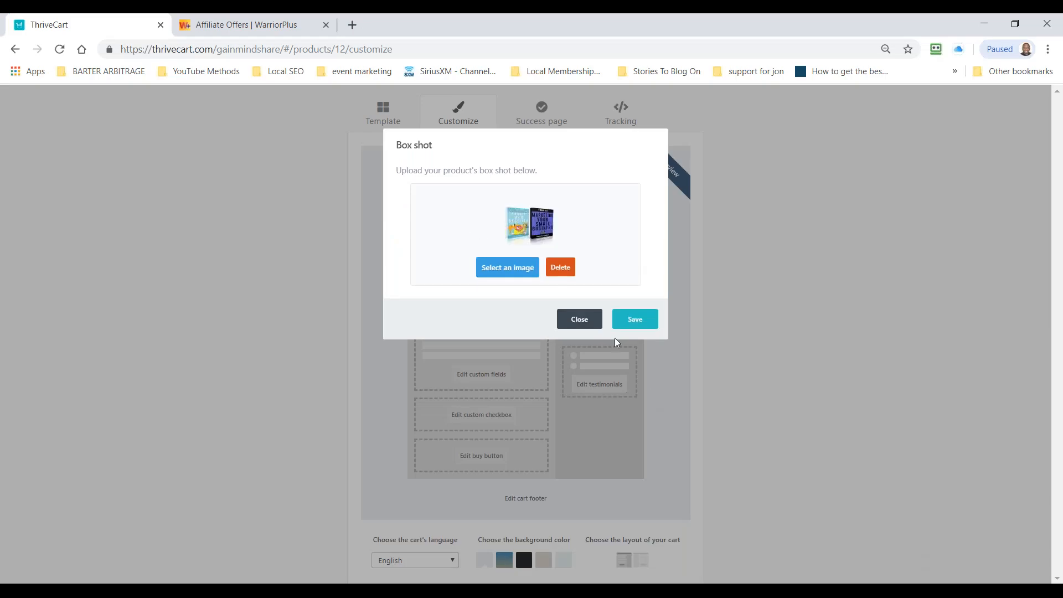
{"action": "left_click", "coordinate": [626, 321]}
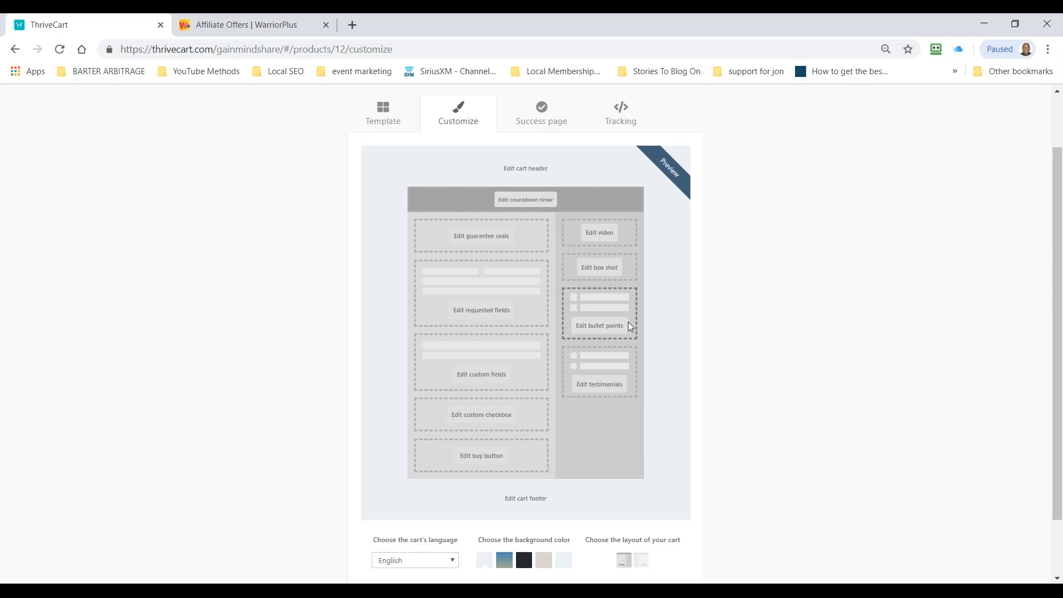
Step: Enter "Great Instruction" as the first bullet point on the checkout page
{"action": "left_click", "coordinate": [592, 328]}
{"action": "left_click", "coordinate": [485, 203]}
{"action": "type", "text": "Gerat"}
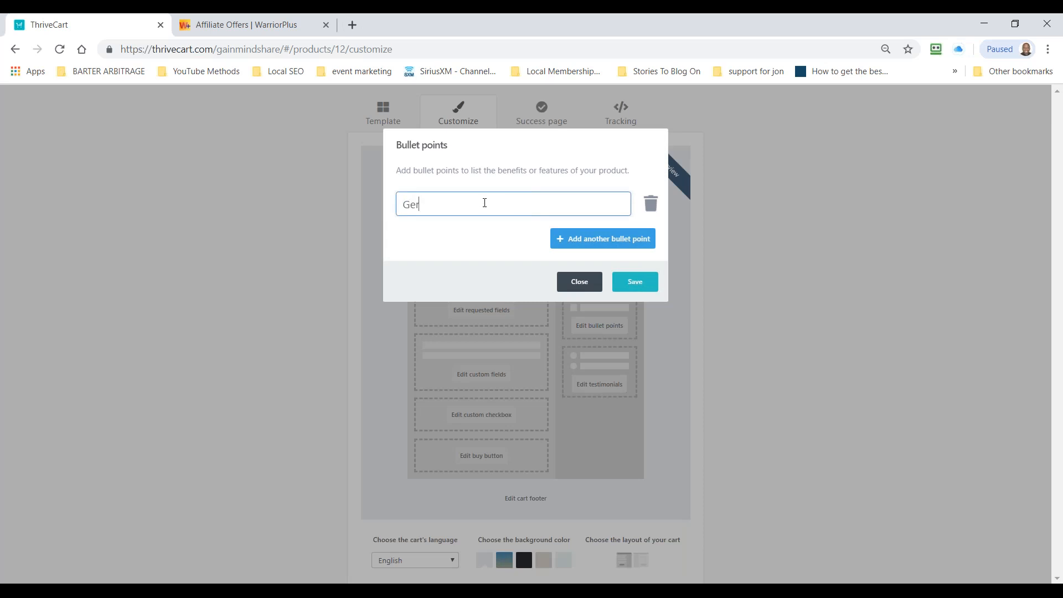
{"action": "key", "text": "BackSpace"}
{"action": "key", "text": "BackSpace"}
{"action": "key", "text": "BackSpace"}
{"action": "key", "text": "BackSpace"}
{"action": "type", "text": "reat In"}
{"action": "key", "text": "BackSpace"}
{"action": "type", "text": "nstruction"}
Step: Add a second bullet point reading "Instant Access" and save the bullet points
{"action": "left_click", "coordinate": [590, 239]}
{"action": "type", "text": "Instant Access"}
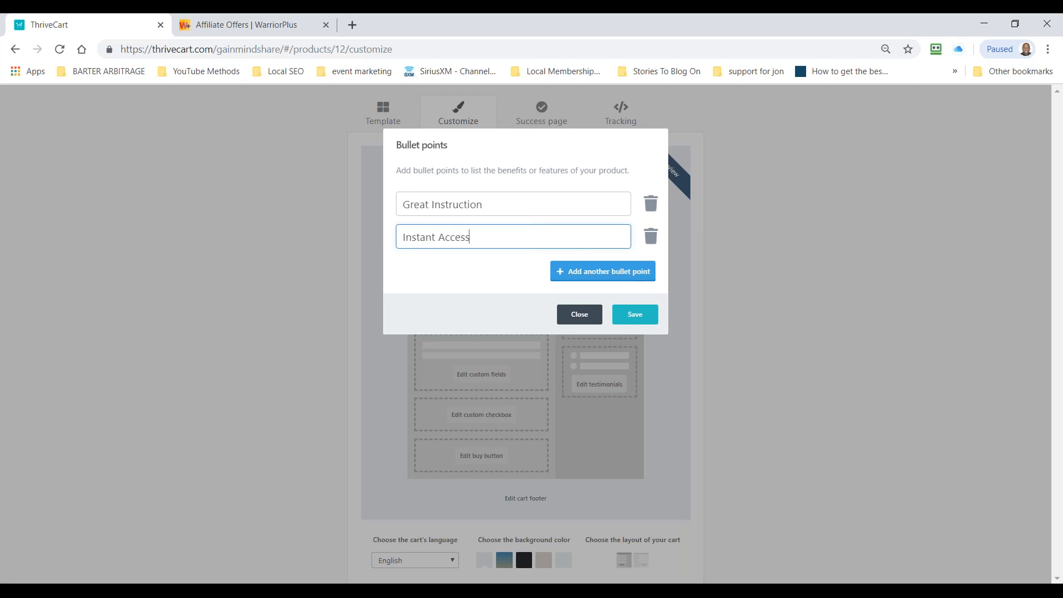
{"action": "left_click", "coordinate": [635, 314]}
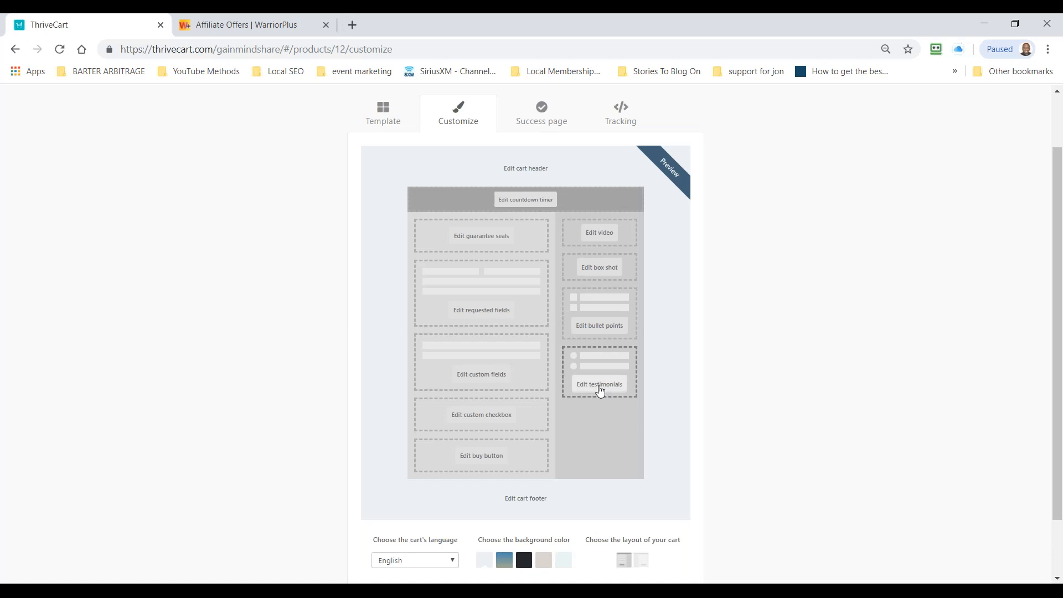
Step: Review the testimonials settings of the checkout page and close them without adding a testimonial
{"action": "left_click", "coordinate": [597, 392]}
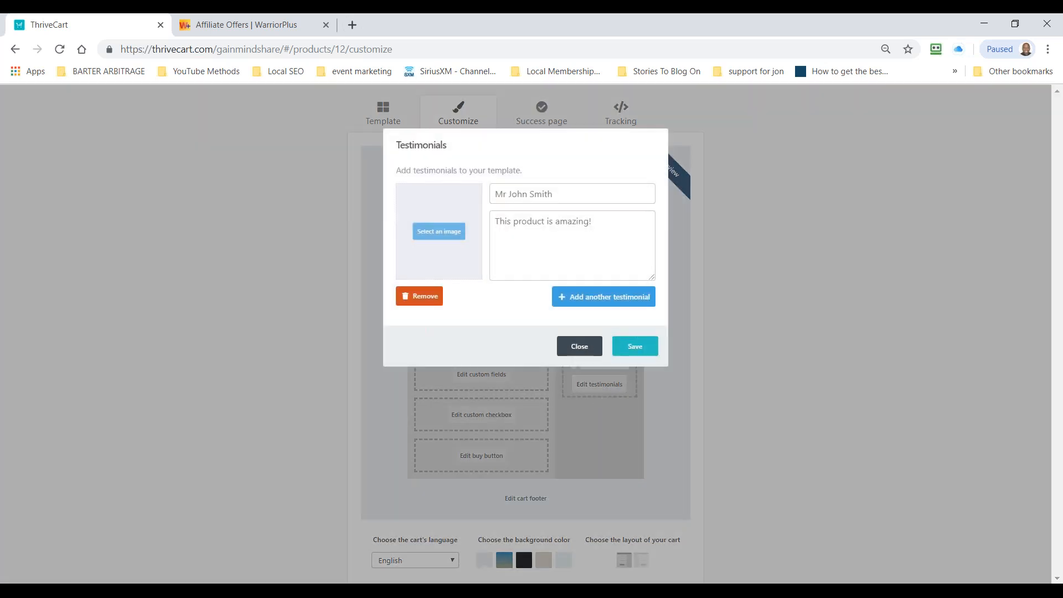
{"action": "left_click", "coordinate": [577, 347]}
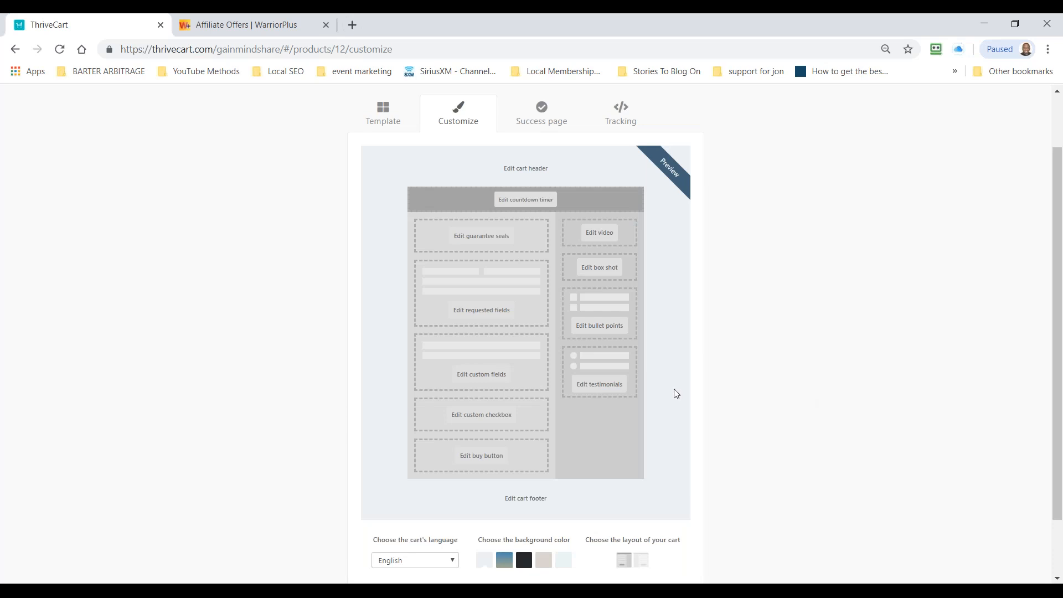
{"action": "scroll", "coordinate": [644, 383], "scroll_direction": "down", "scroll_amount": 2}
{"action": "scroll", "coordinate": [643, 381], "scroll_direction": "up", "scroll_amount": 3}
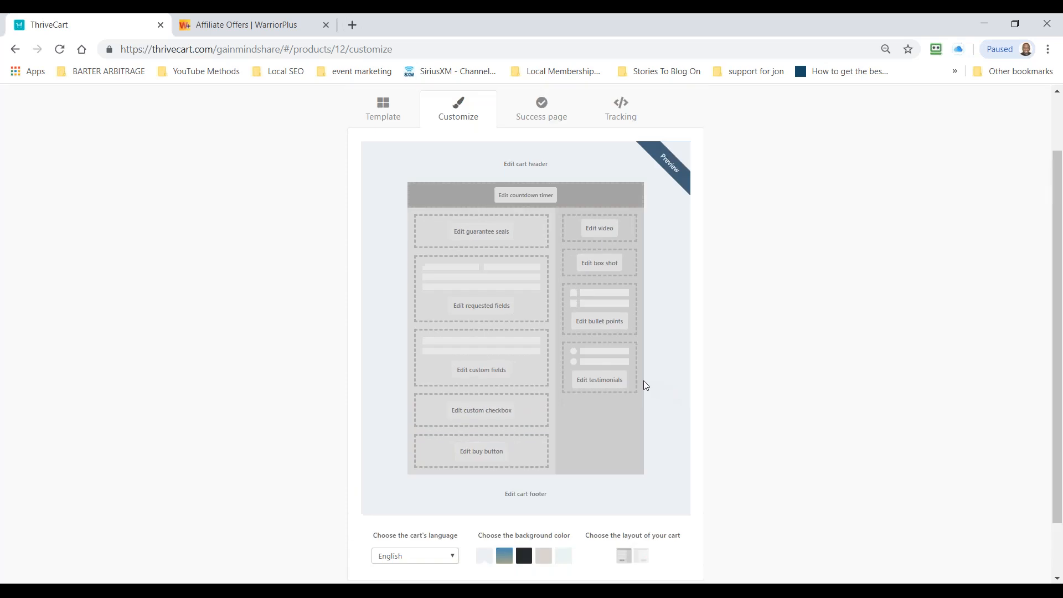
{"action": "scroll", "coordinate": [594, 221], "scroll_direction": "down", "scroll_amount": 3}
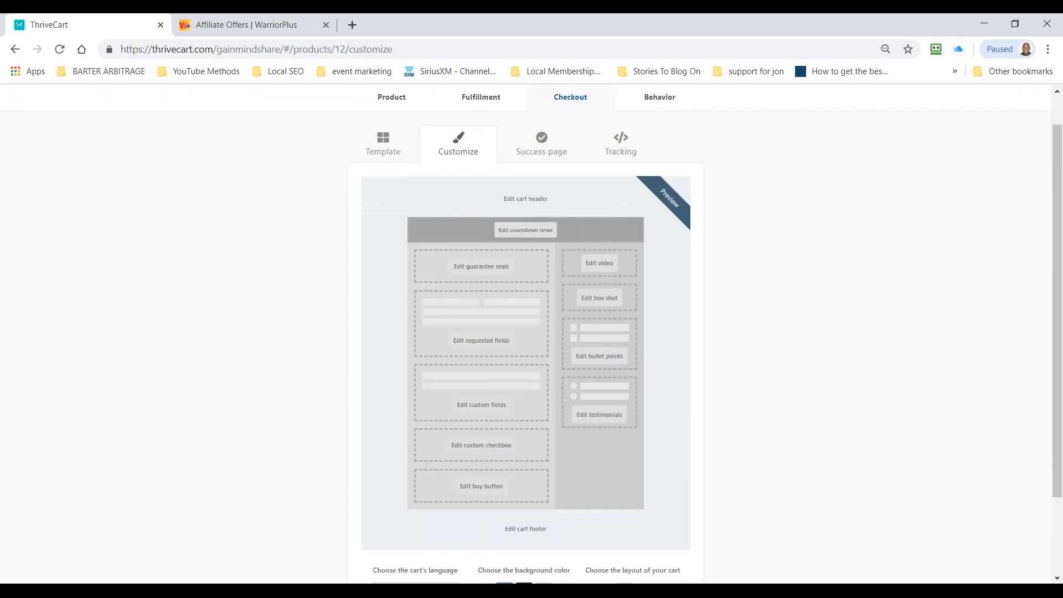
Step: Go on to the success page settings and view its headline text options without entering anything
{"action": "left_click", "coordinate": [689, 530]}
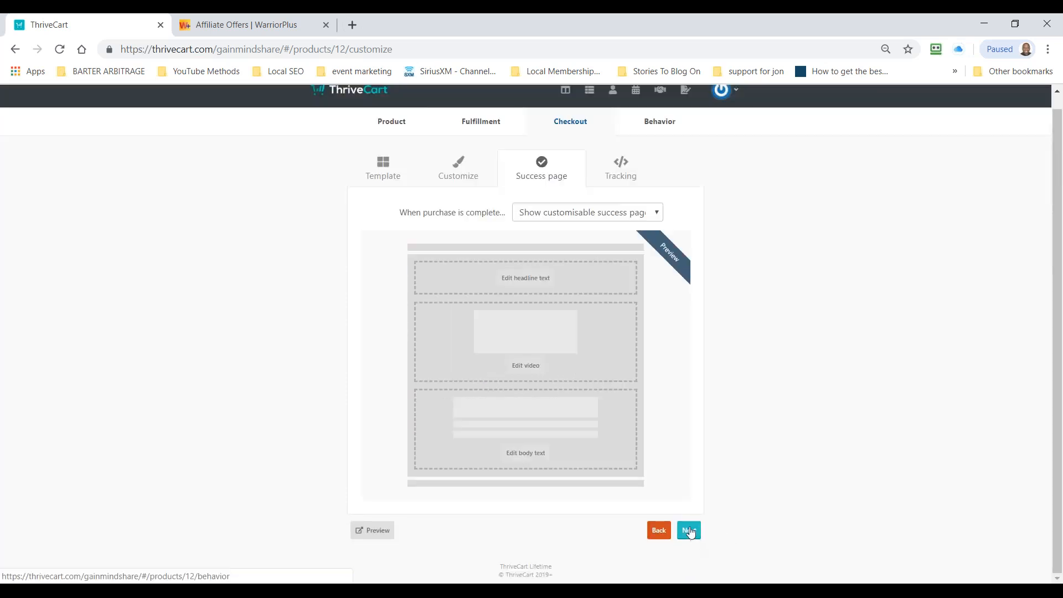
{"action": "left_click", "coordinate": [540, 282]}
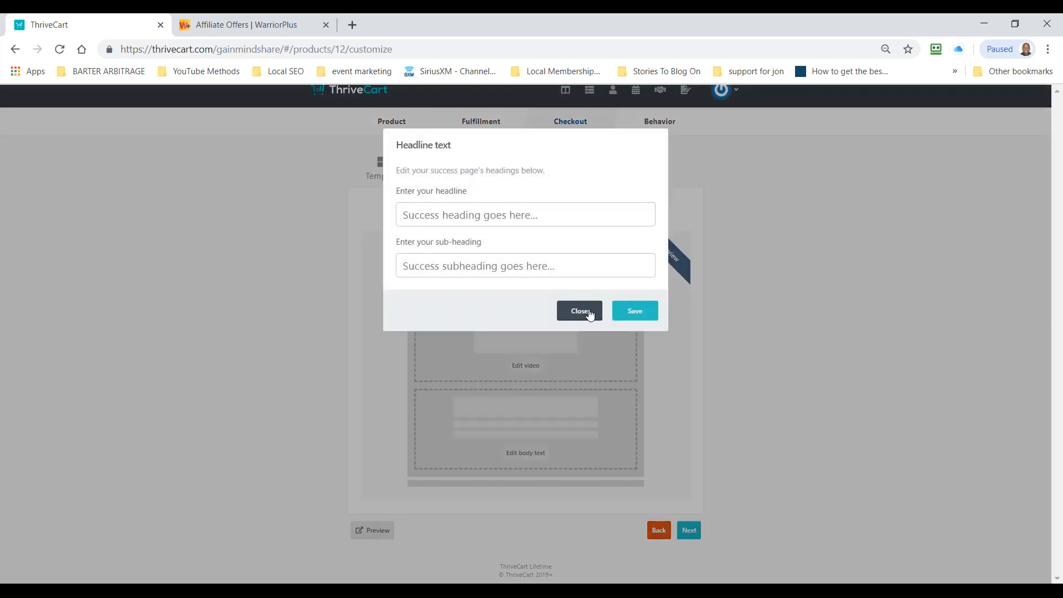
{"action": "left_click", "coordinate": [581, 313]}
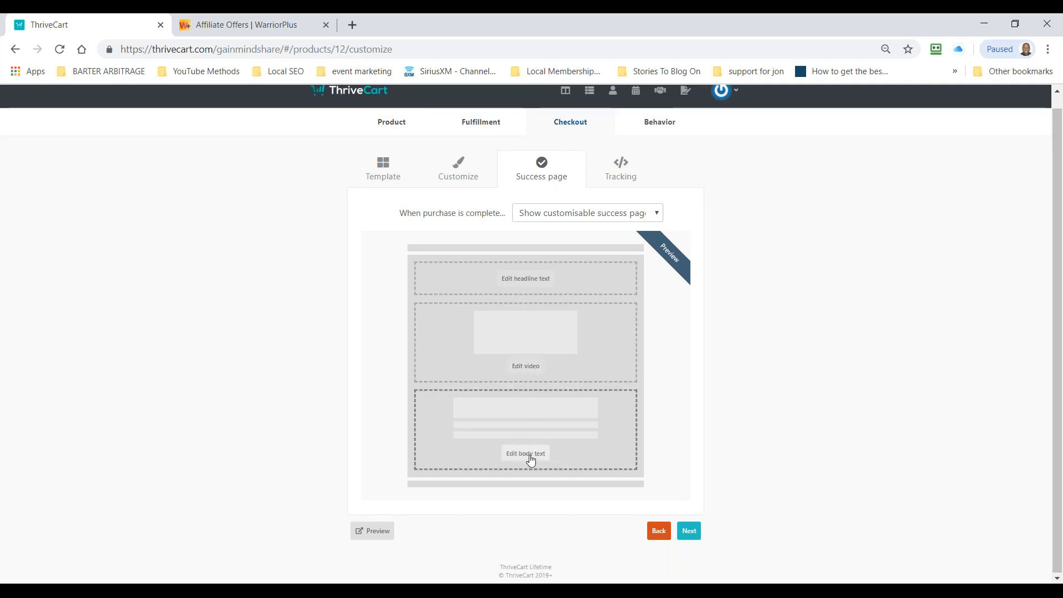
Step: Examine the tracking code fields offered for the cart, leaving the tracking code option switched off
{"action": "left_click", "coordinate": [630, 173]}
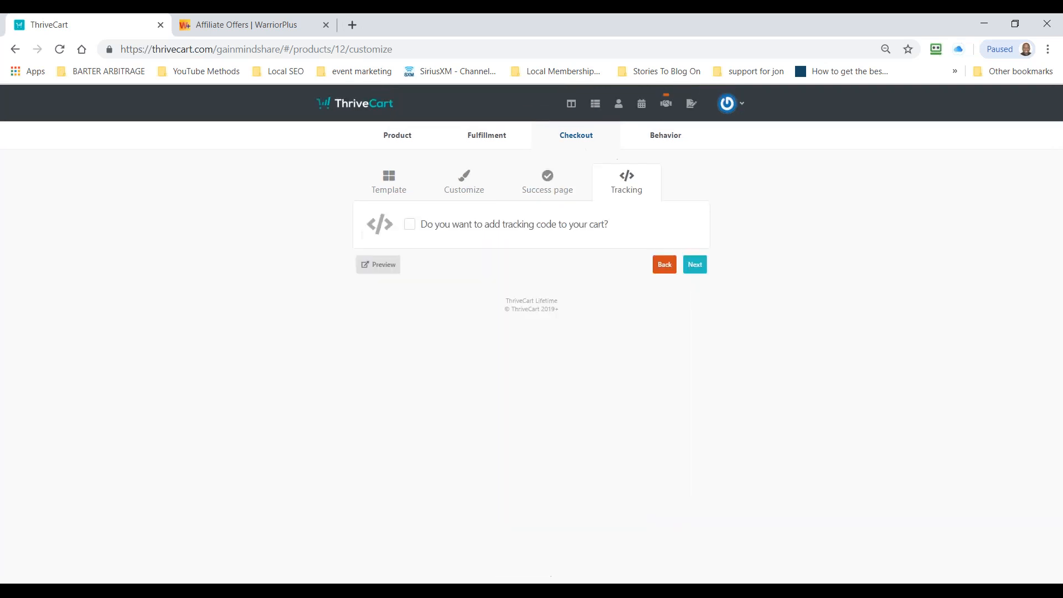
{"action": "left_click", "coordinate": [410, 225]}
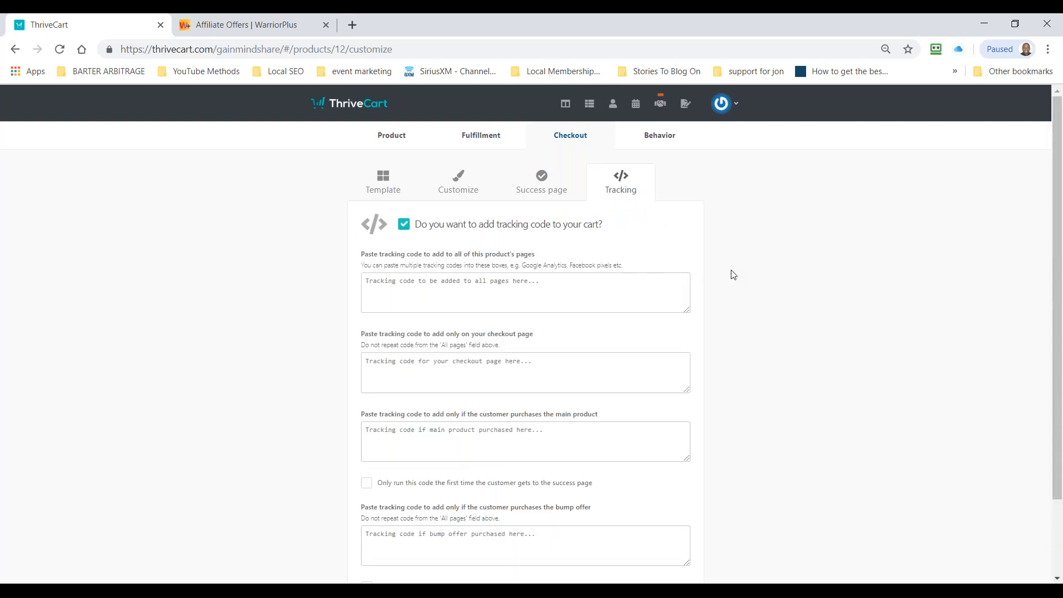
{"action": "scroll", "coordinate": [728, 274], "scroll_direction": "down", "scroll_amount": 2}
{"action": "scroll", "coordinate": [709, 257], "scroll_direction": "up", "scroll_amount": 2}
{"action": "scroll", "coordinate": [692, 245], "scroll_direction": "down", "scroll_amount": 2}
{"action": "scroll", "coordinate": [692, 246], "scroll_direction": "up", "scroll_amount": 2}
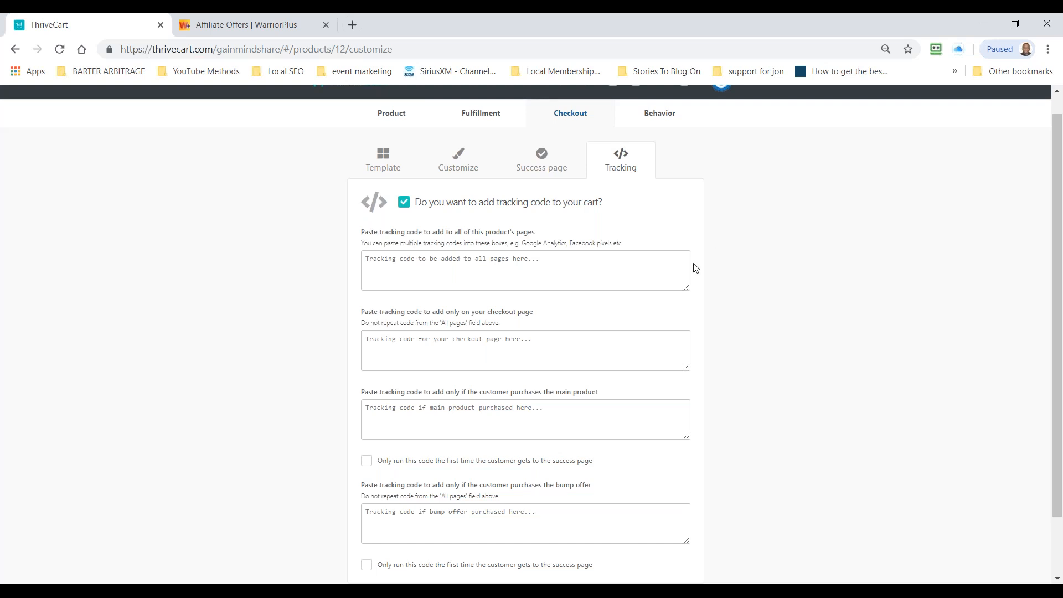
{"action": "left_click", "coordinate": [404, 201]}
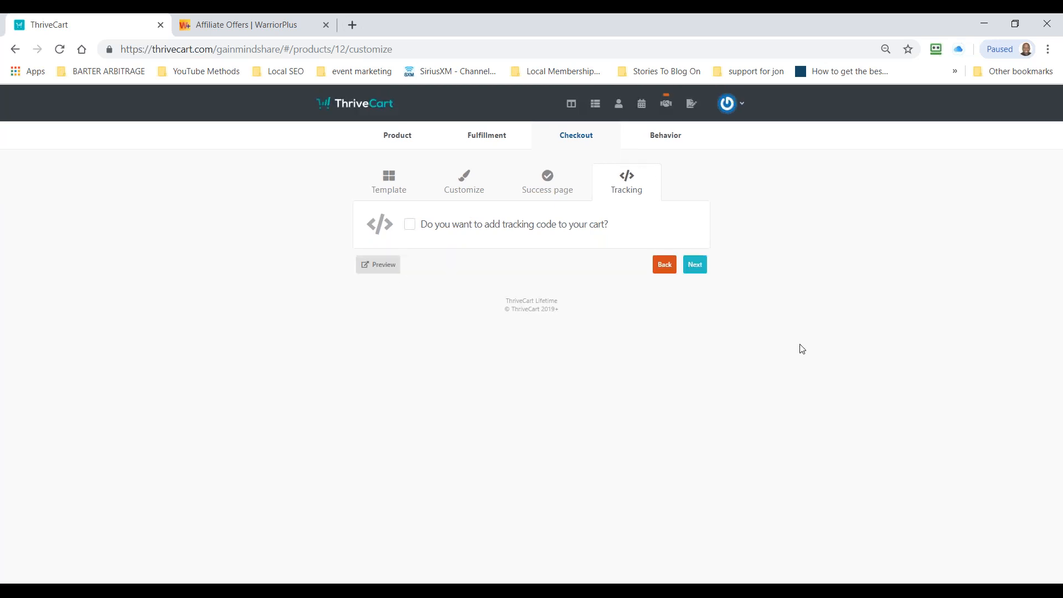
Step: Add and save a behavior rule that adds buyers of the main product to the GetResponse campaign practice2
{"action": "left_click", "coordinate": [694, 265]}
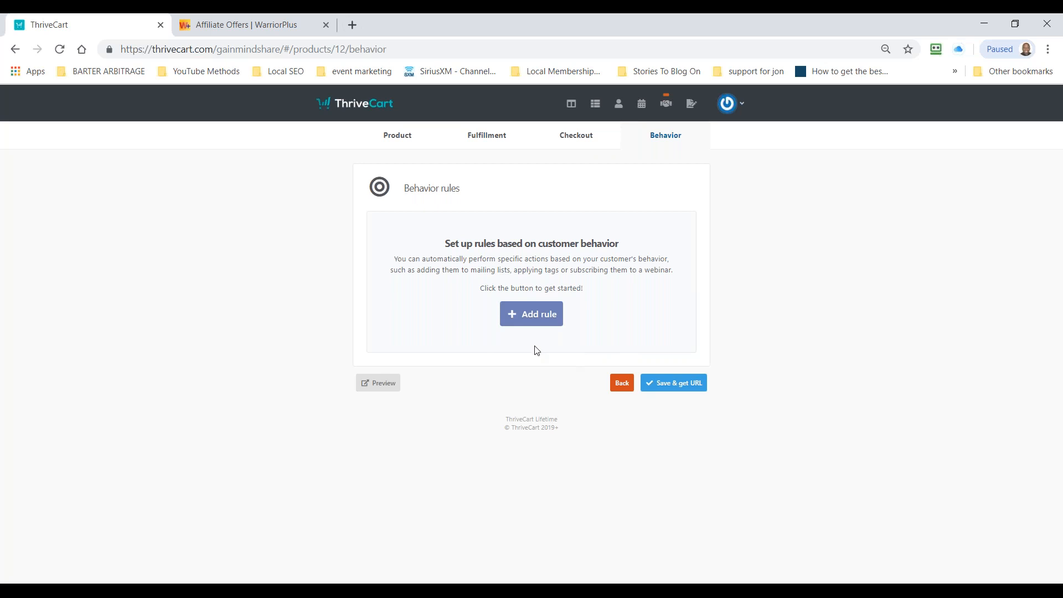
{"action": "left_click", "coordinate": [533, 314]}
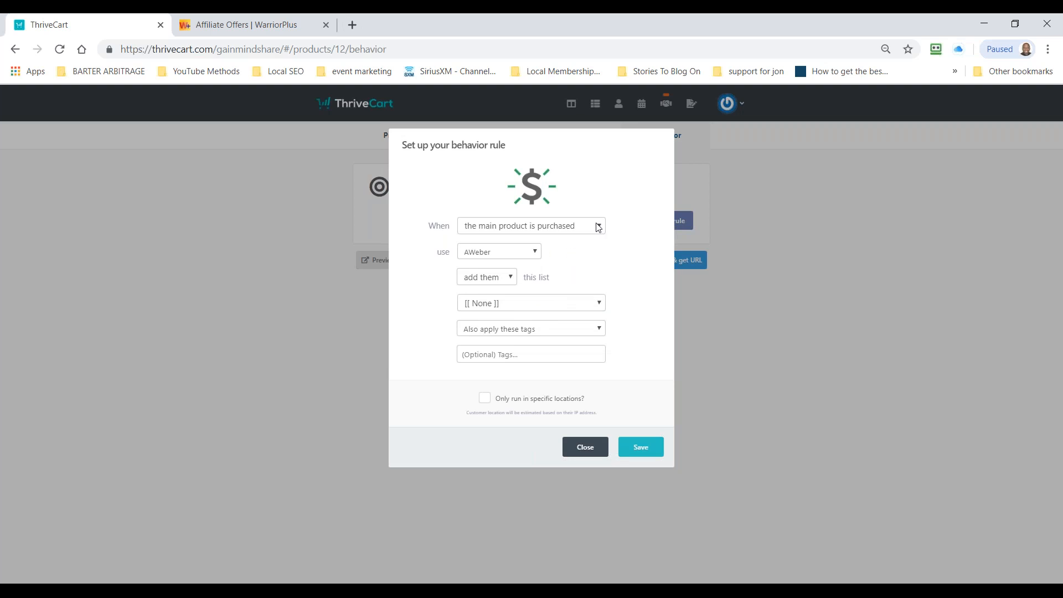
{"action": "left_click", "coordinate": [536, 252]}
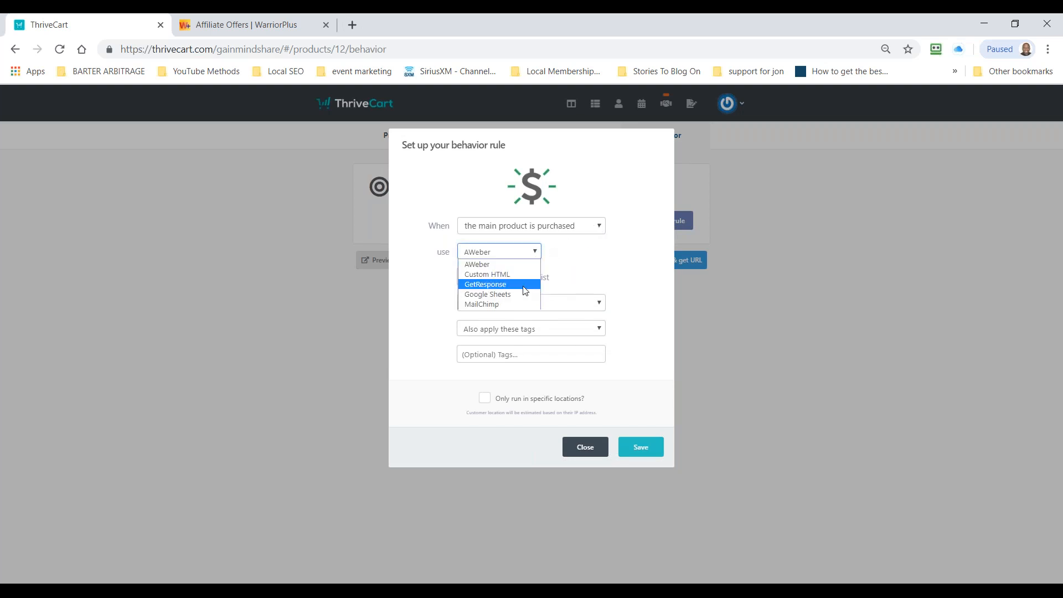
{"action": "left_click", "coordinate": [524, 285]}
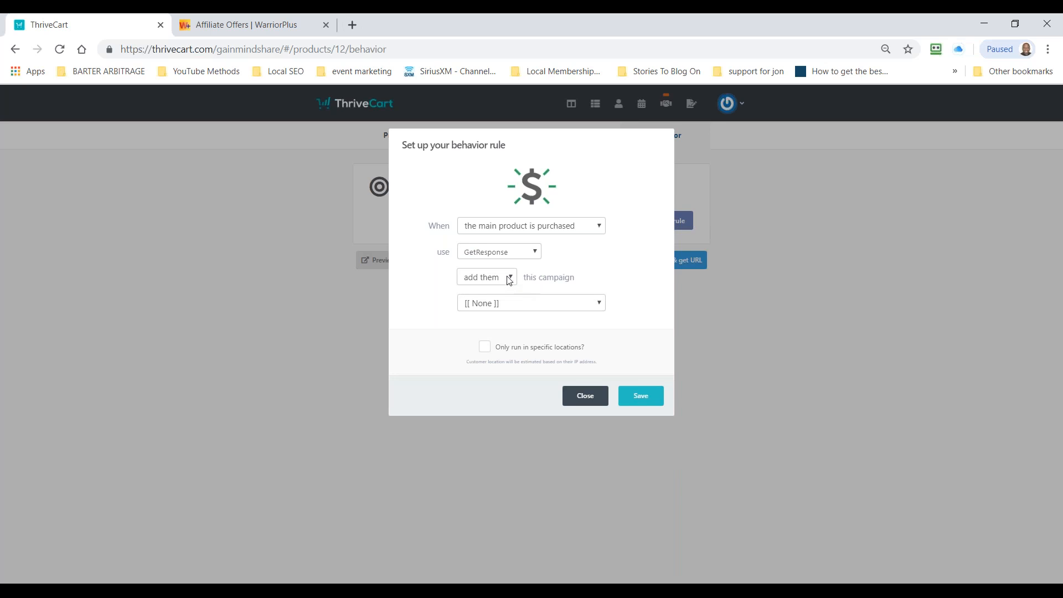
{"action": "left_click", "coordinate": [531, 305]}
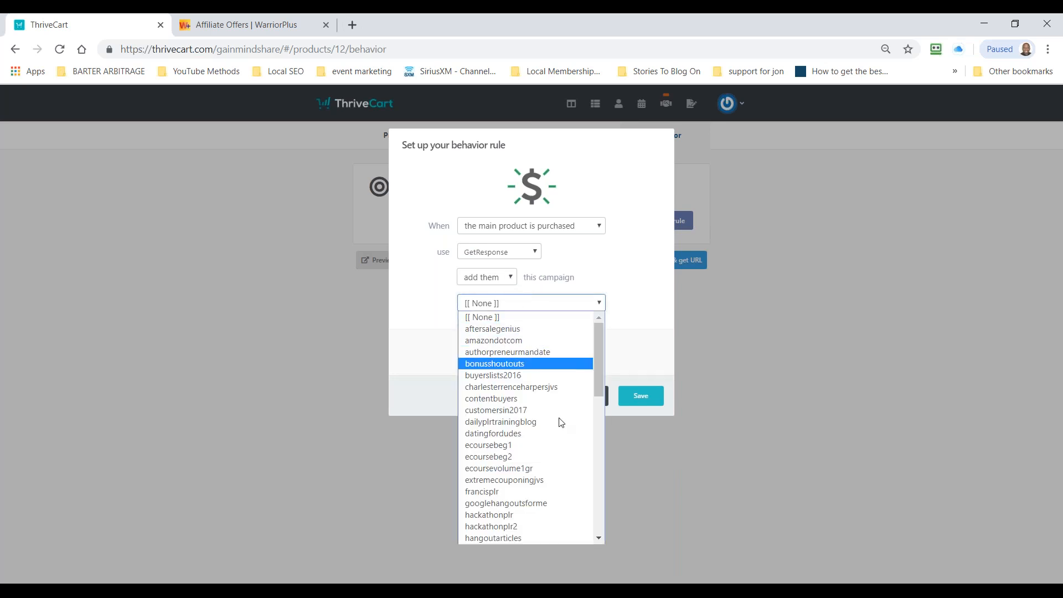
{"action": "scroll", "coordinate": [561, 429], "scroll_direction": "down", "scroll_amount": 10}
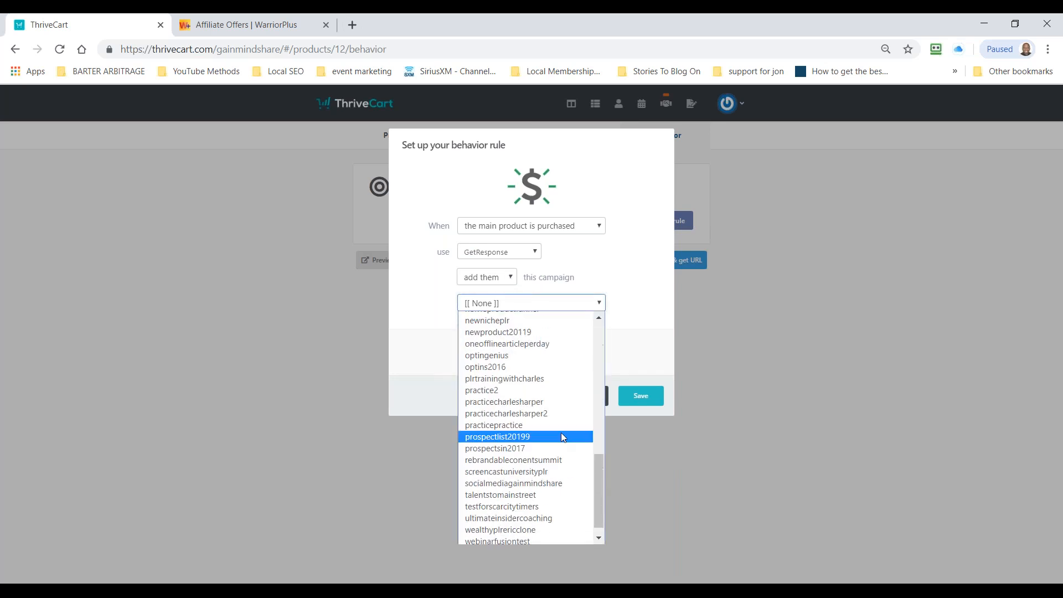
{"action": "left_click", "coordinate": [542, 390]}
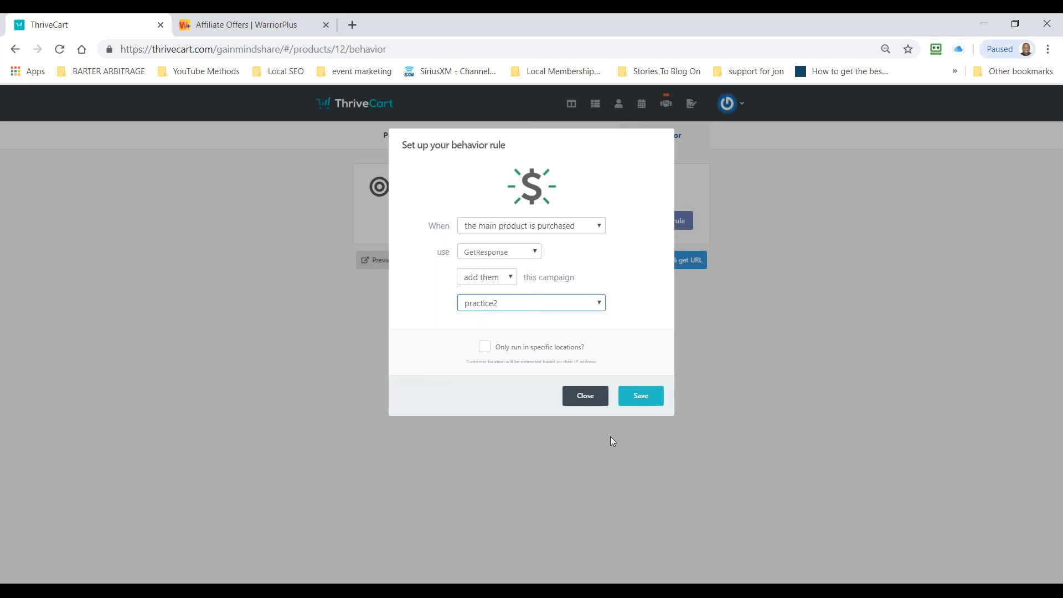
{"action": "left_click", "coordinate": [485, 349]}
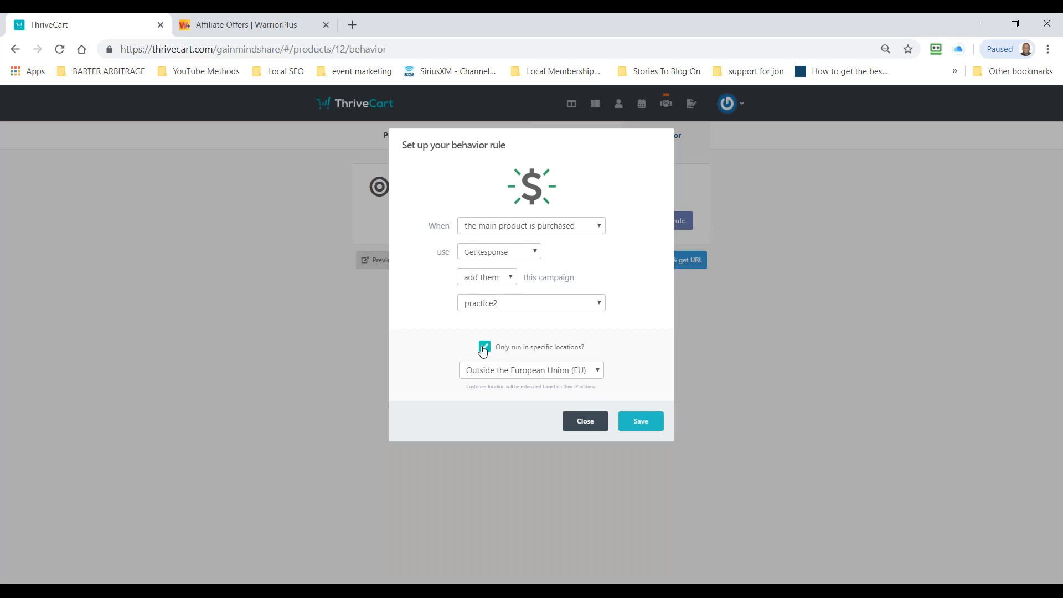
{"action": "left_click", "coordinate": [484, 347]}
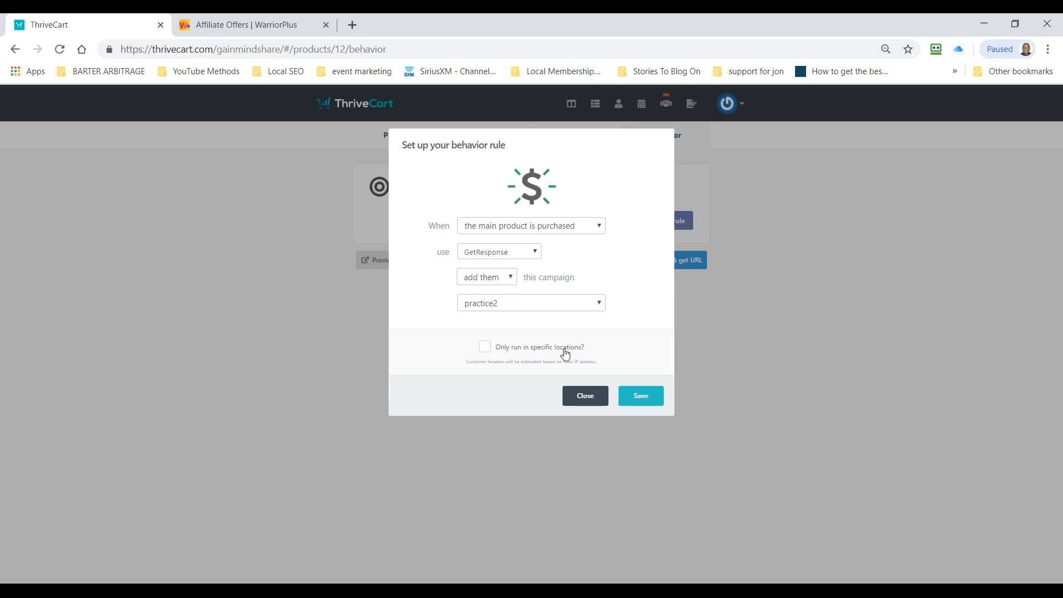
{"action": "left_click", "coordinate": [644, 395]}
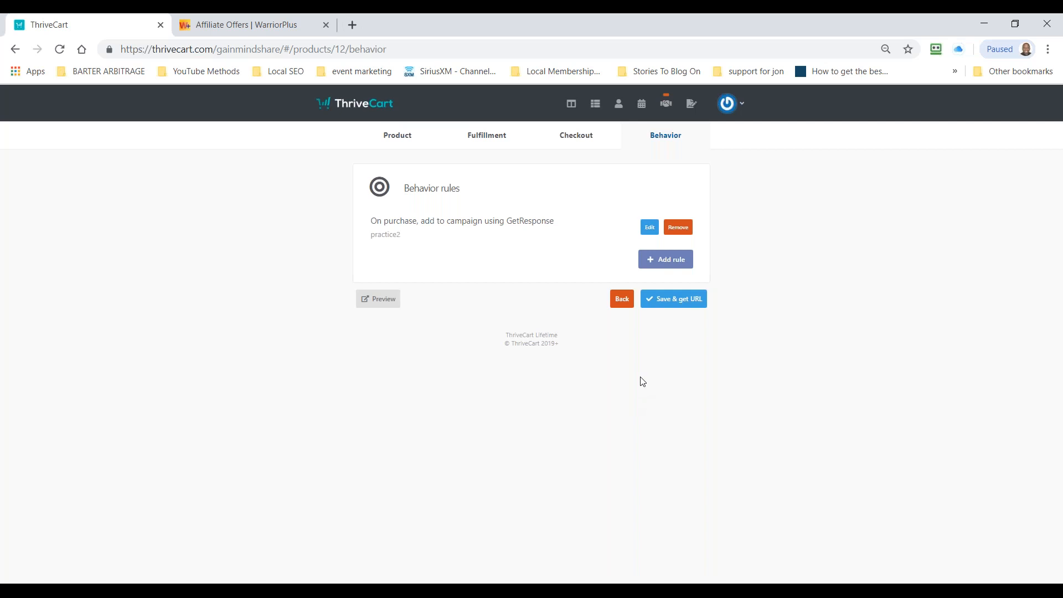
Step: Set up a second behavior rule that adds main product buyers to the MailChimp list Zapier Education
{"action": "left_click", "coordinate": [651, 267]}
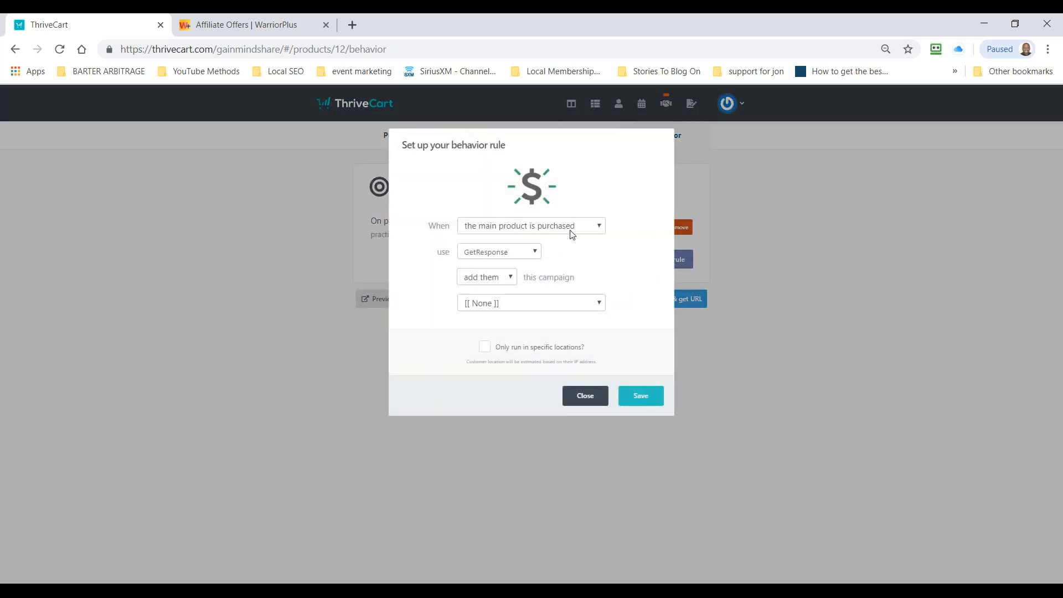
{"action": "left_click", "coordinate": [518, 257]}
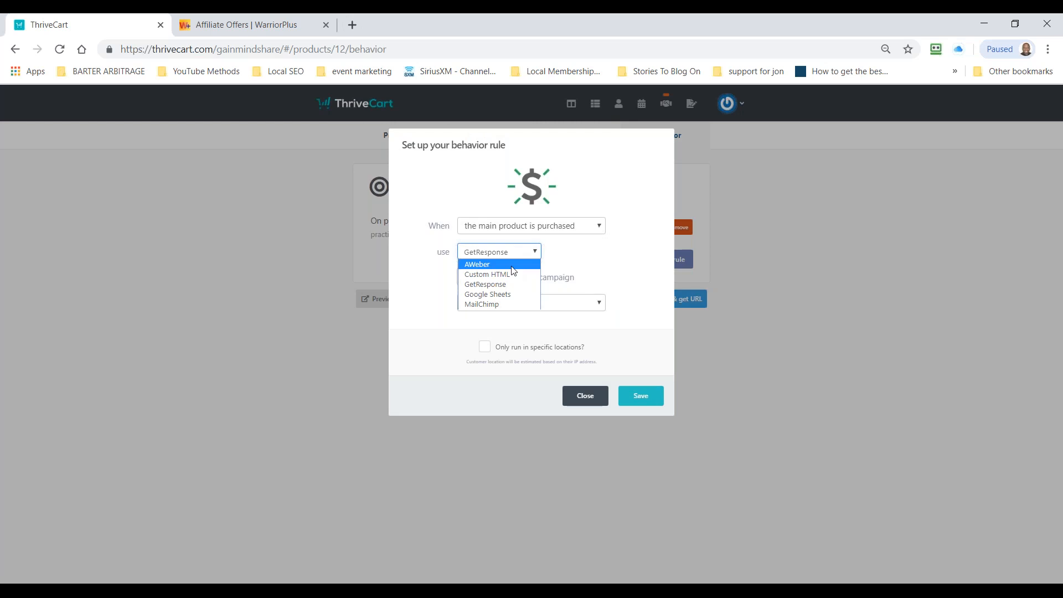
{"action": "left_click", "coordinate": [497, 305]}
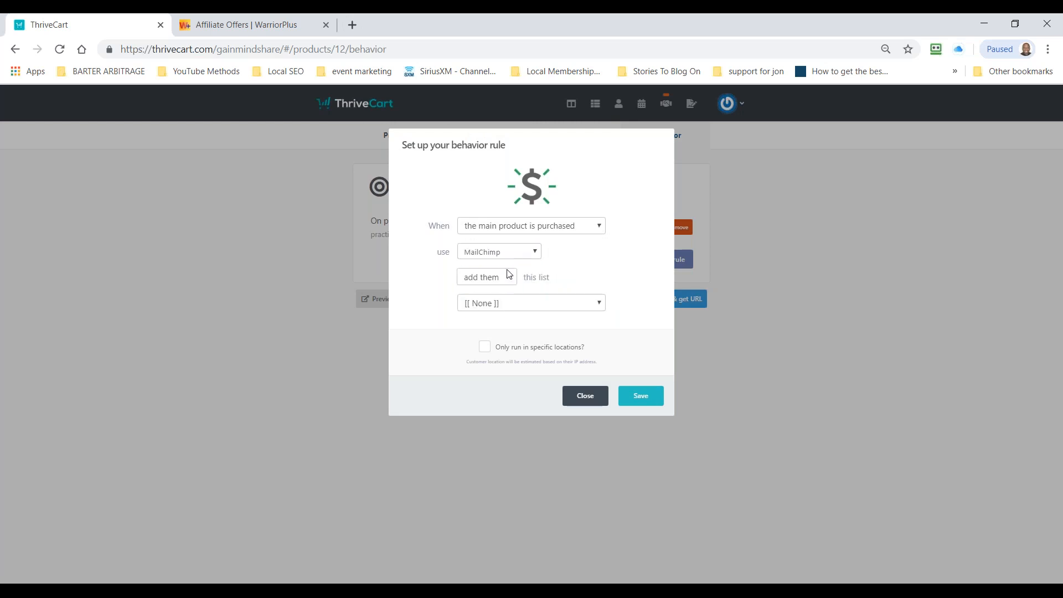
{"action": "left_click", "coordinate": [509, 278]}
{"action": "left_click", "coordinate": [510, 287]}
{"action": "left_click", "coordinate": [510, 281]}
{"action": "left_click", "coordinate": [511, 281]}
{"action": "left_click", "coordinate": [506, 303]}
{"action": "left_click", "coordinate": [508, 328]}
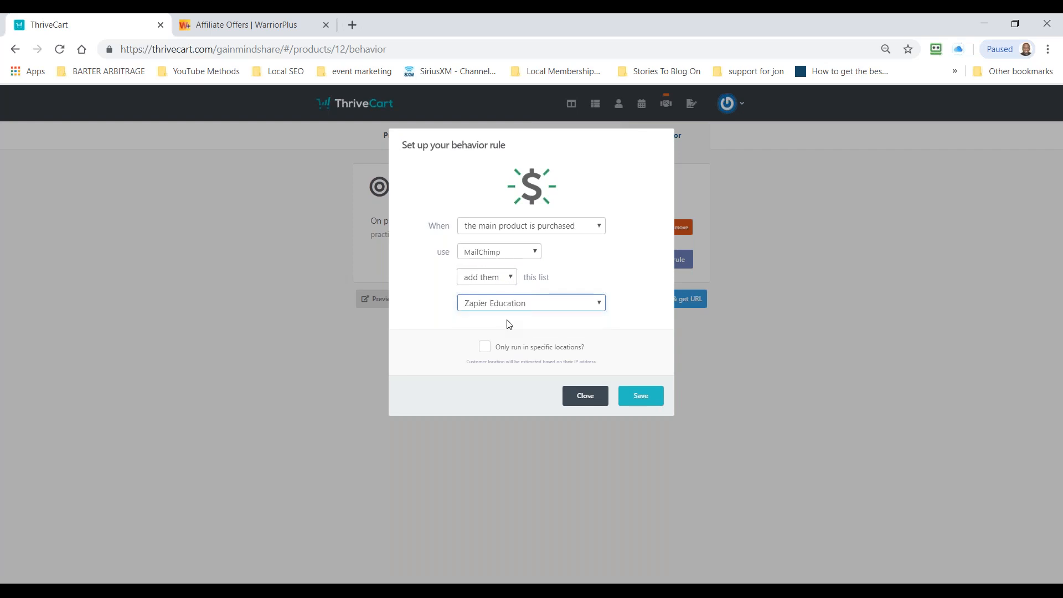
Step: Restrict the MailChimp rule to customers located in the United States and save it
{"action": "left_click", "coordinate": [485, 347]}
{"action": "left_click", "coordinate": [558, 372]}
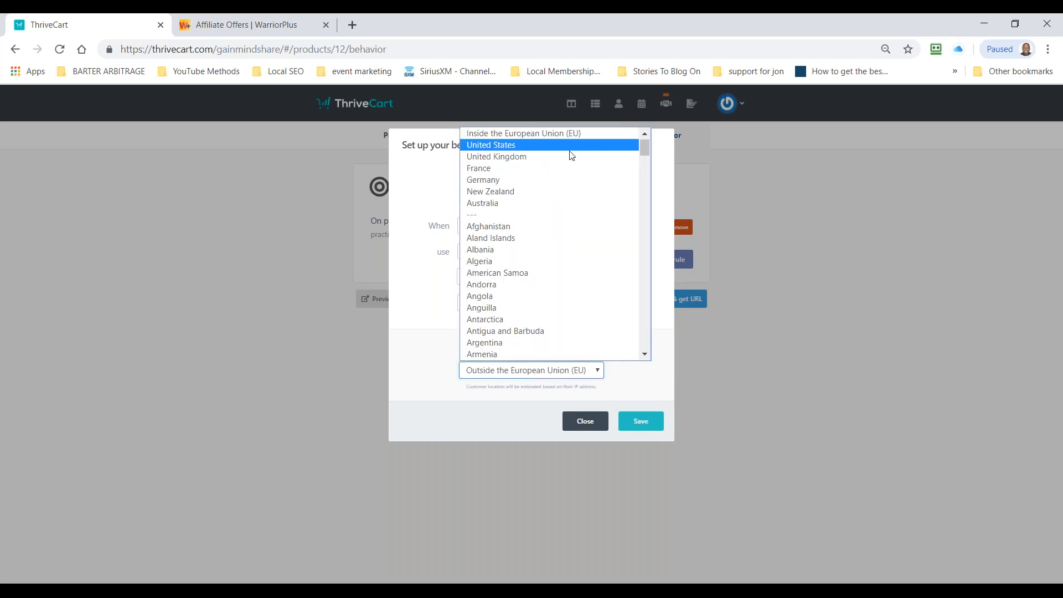
{"action": "left_click", "coordinate": [571, 148]}
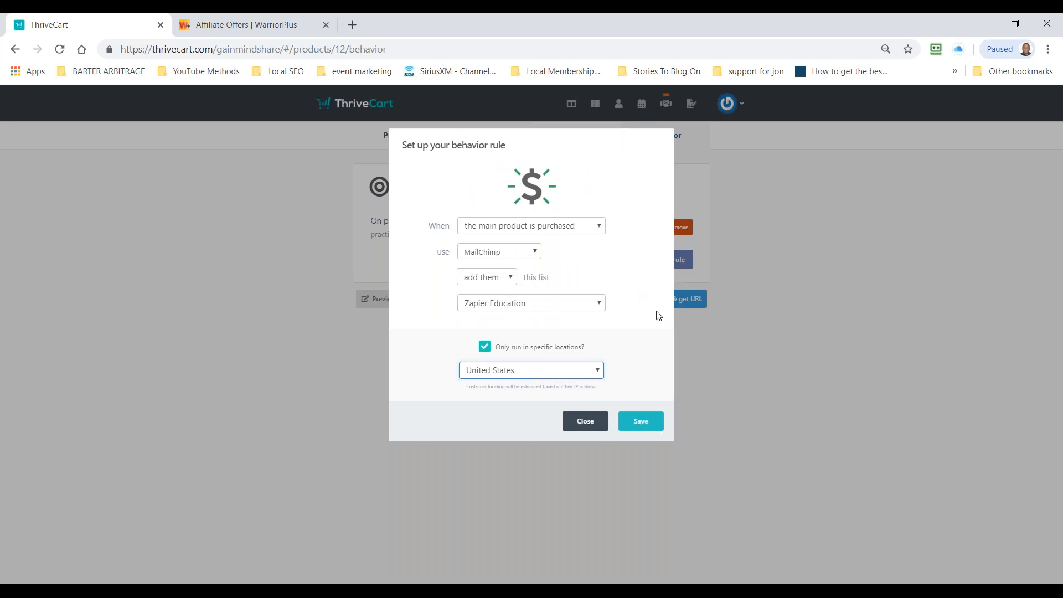
{"action": "left_click", "coordinate": [638, 427]}
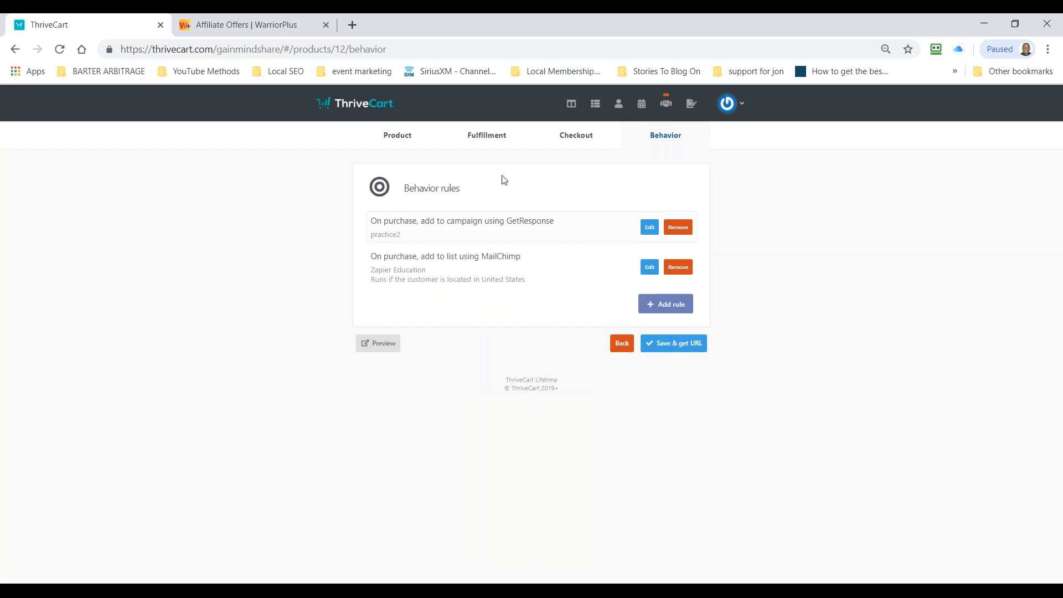
Step: Save the product and copy its cart URL
{"action": "left_click", "coordinate": [678, 351]}
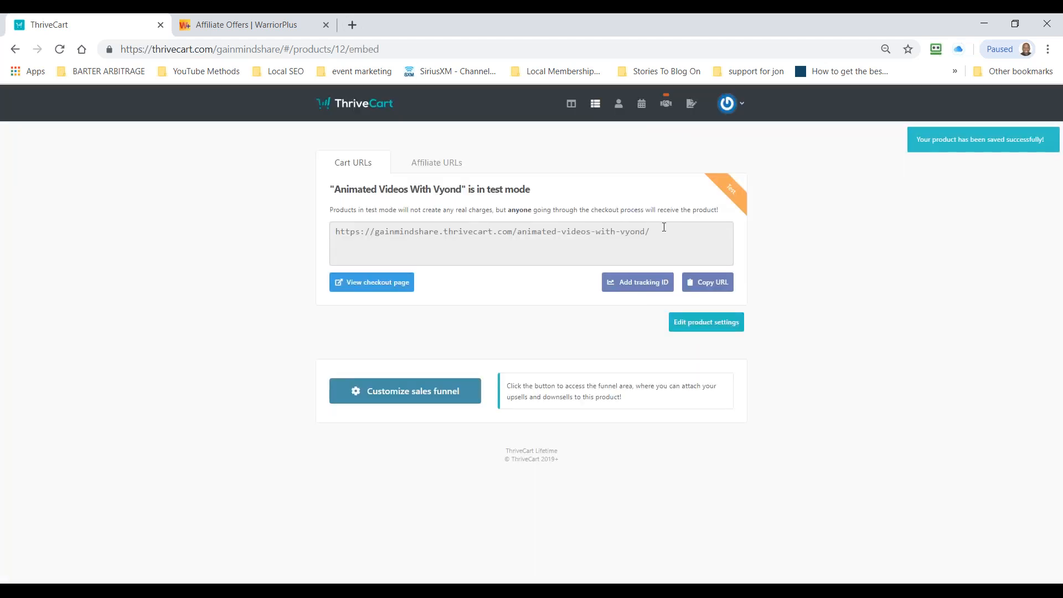
{"action": "left_click_drag", "start_coordinate": [692, 232], "coordinate": [331, 221]}
{"action": "key", "text": "ctrl+c"}
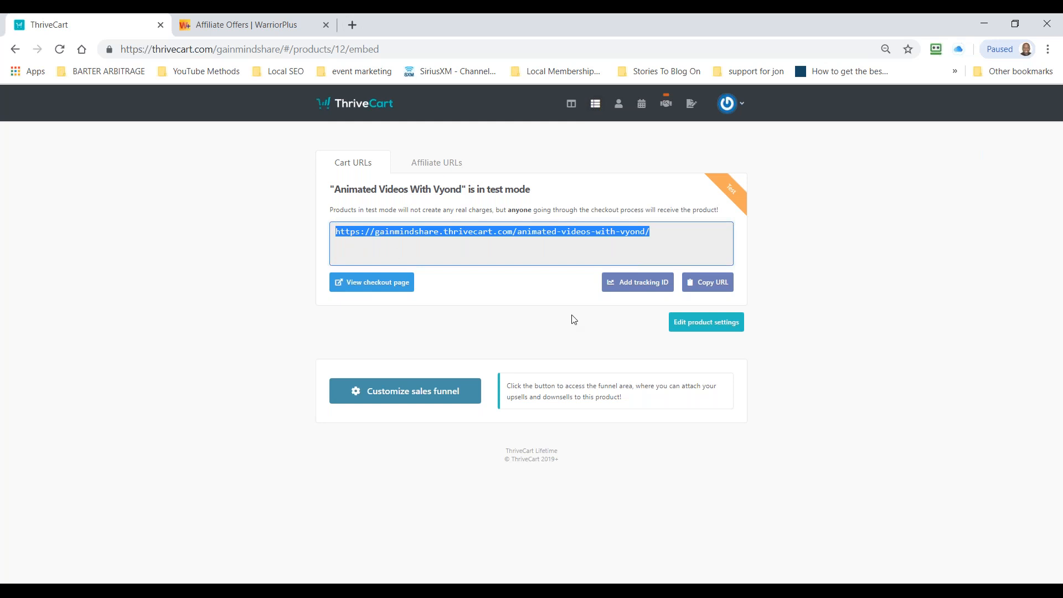
{"action": "right_click", "coordinate": [559, 232]}
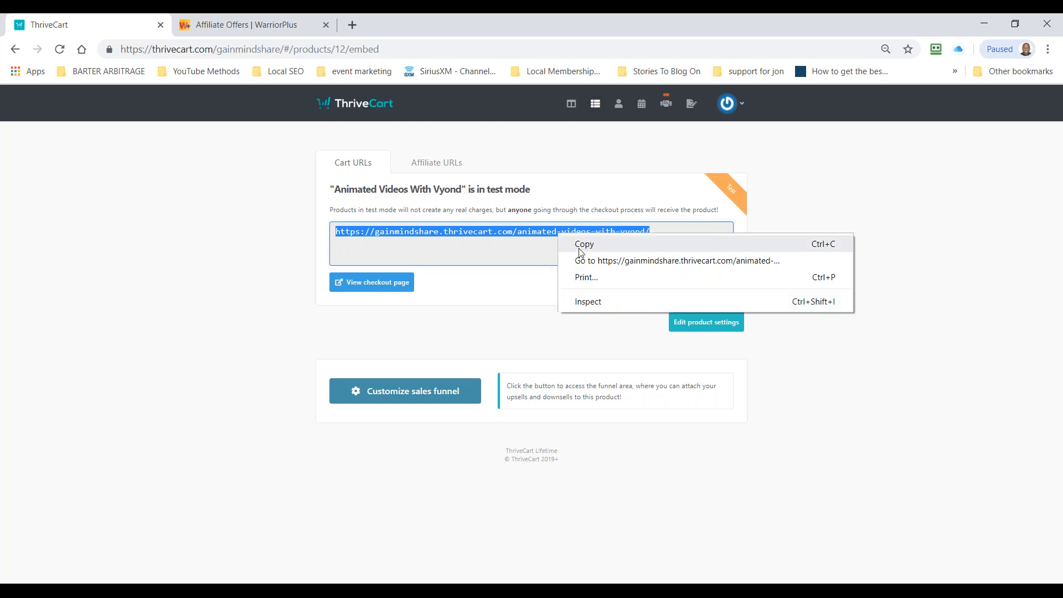
{"action": "left_click", "coordinate": [580, 241]}
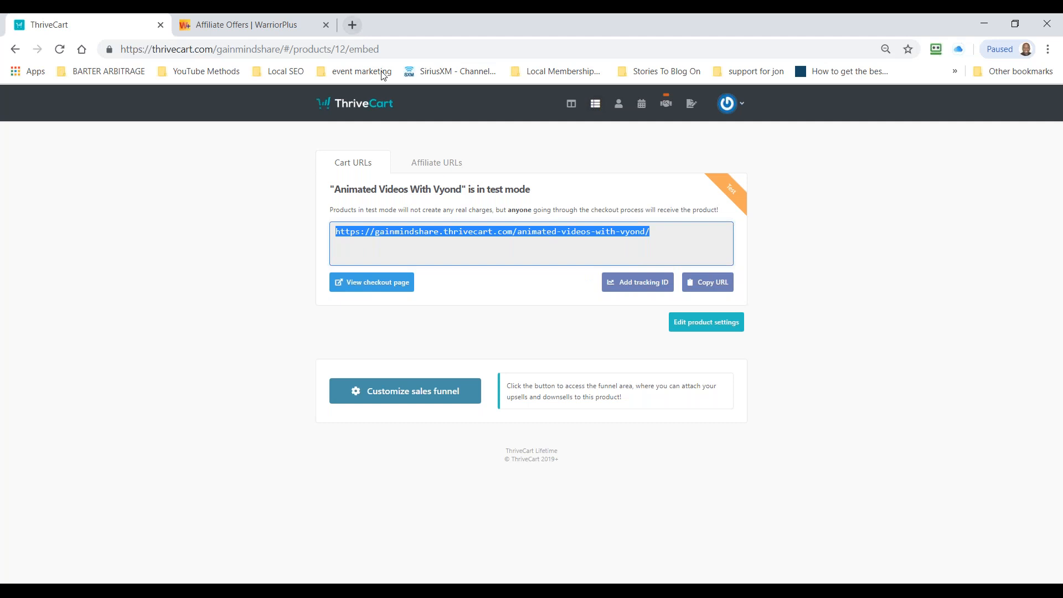
Step: Open the copied cart URL in a new browser tab, review the whole checkout page, and minimize the browser
{"action": "left_click", "coordinate": [375, 49]}
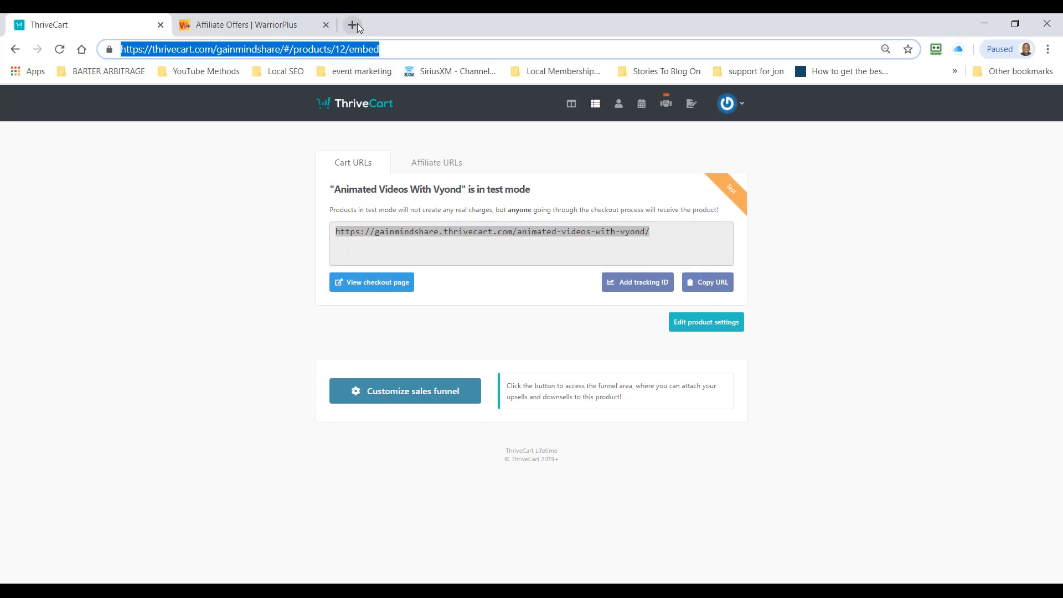
{"action": "left_click", "coordinate": [354, 25]}
{"action": "key", "text": "ctrl+v"}
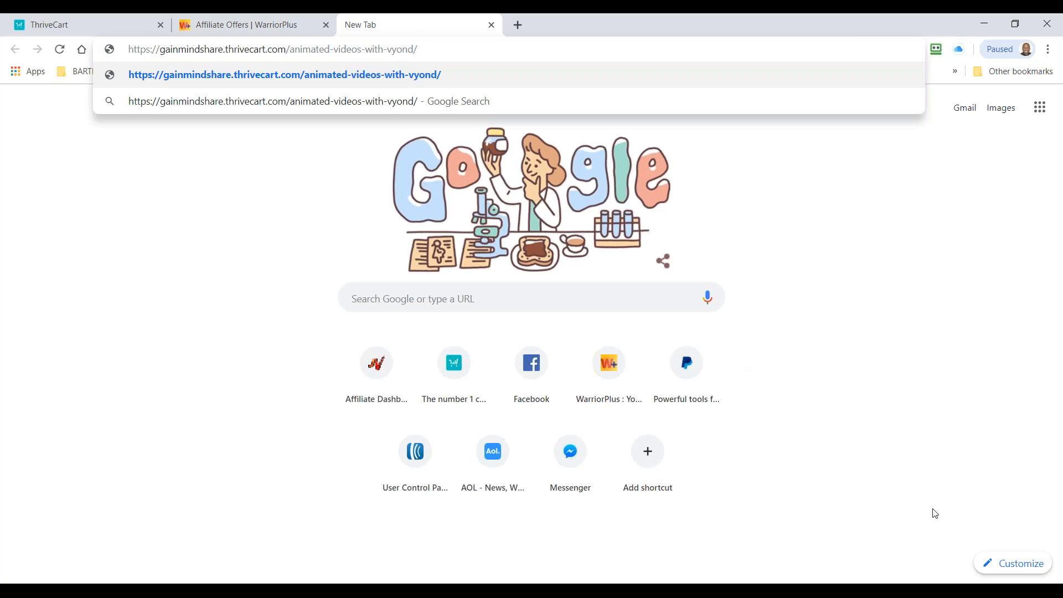
{"action": "key", "text": "Return"}
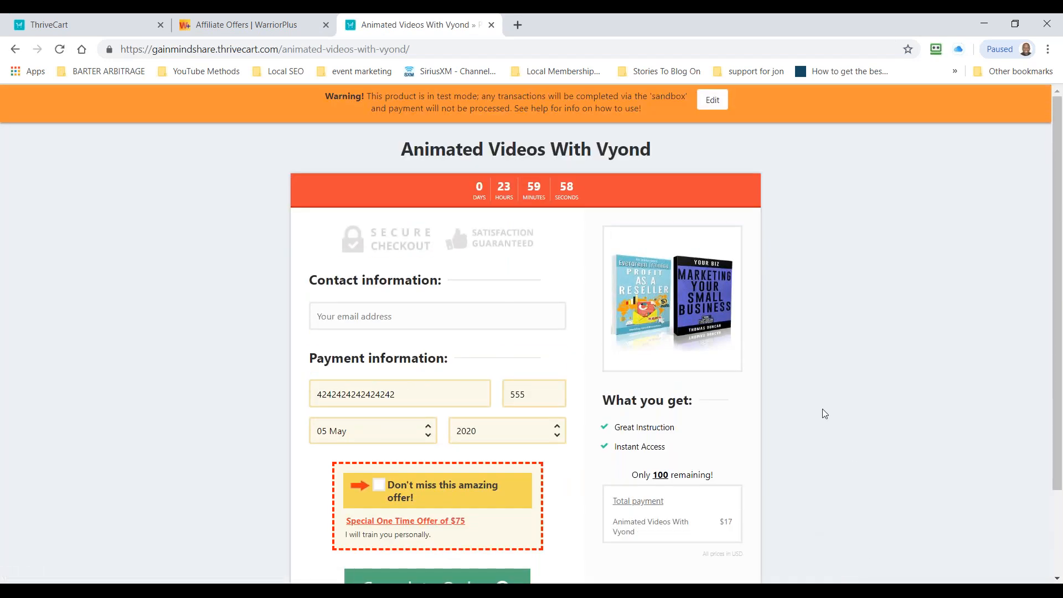
{"action": "scroll", "coordinate": [743, 311], "scroll_direction": "down", "scroll_amount": 1}
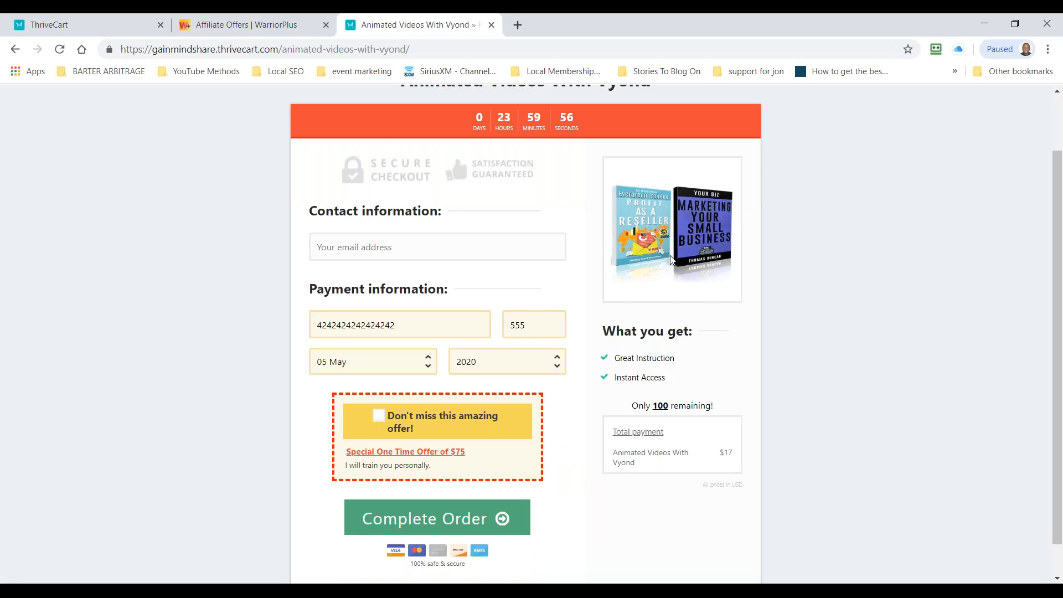
{"action": "scroll", "coordinate": [636, 542], "scroll_direction": "down", "scroll_amount": 1}
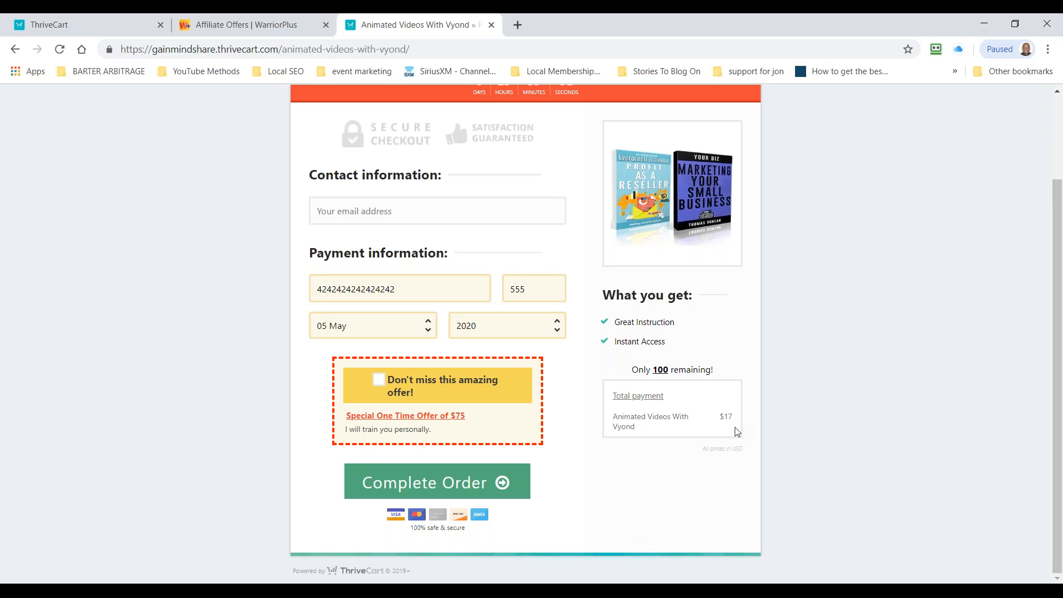
{"action": "scroll", "coordinate": [732, 412], "scroll_direction": "up", "scroll_amount": 1}
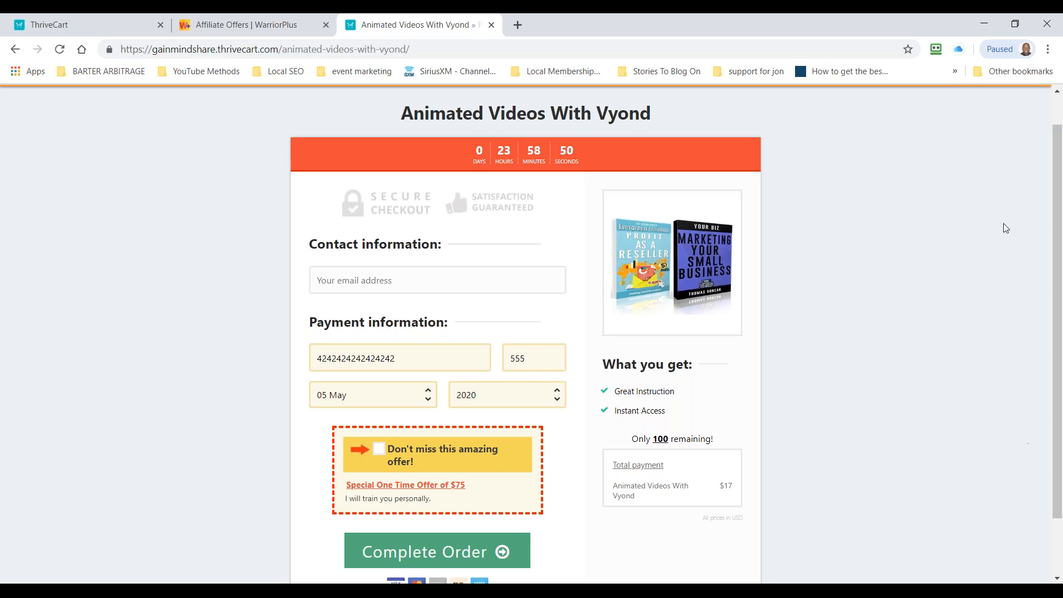
{"action": "left_click", "coordinate": [984, 18]}
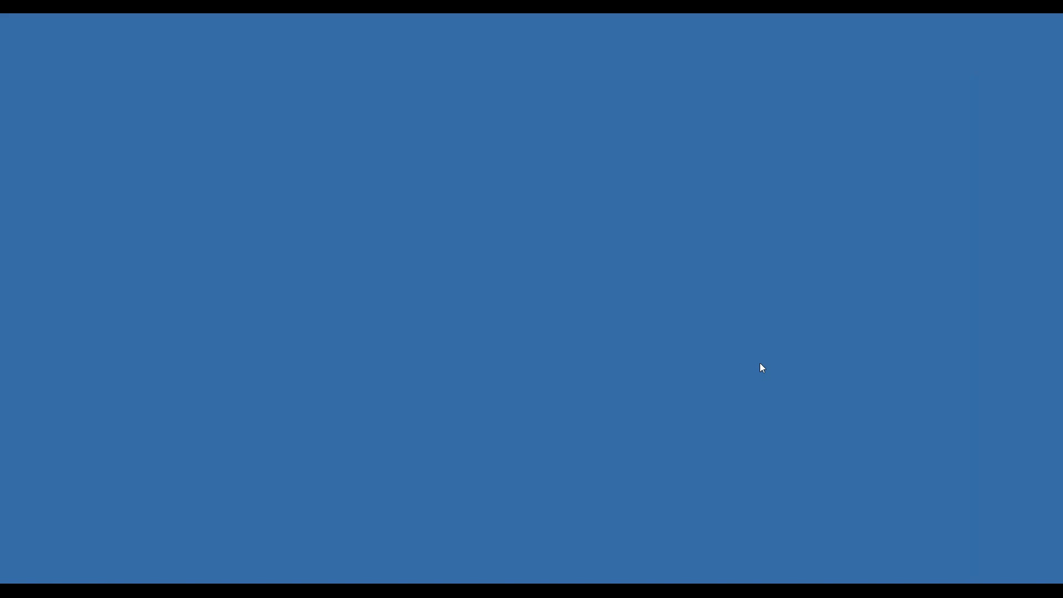